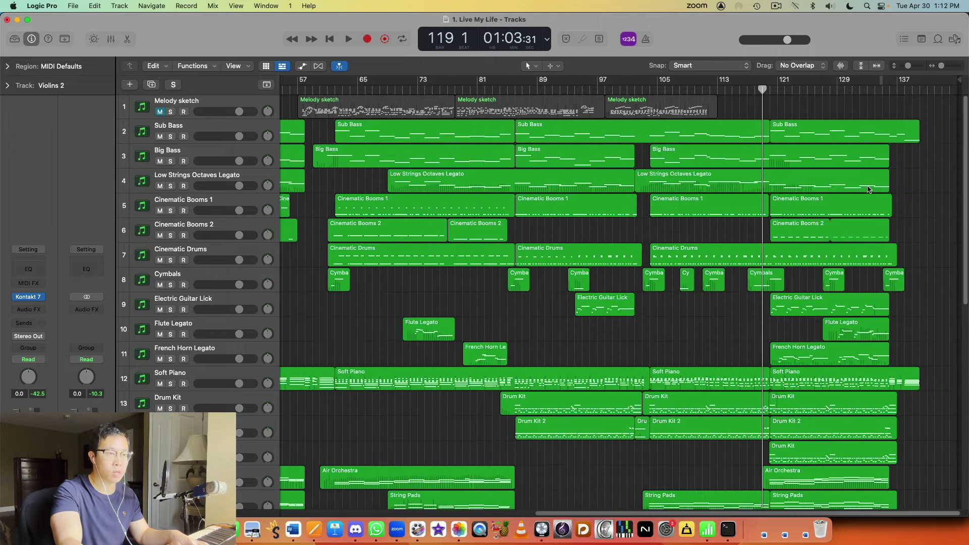
- Play the final chorus starting from bar 119
{"action": "scroll", "coordinate": [868, 189], "scroll_direction": "down", "scroll_amount": 5}
{"action": "scroll", "coordinate": [871, 193], "scroll_direction": "down", "scroll_amount": 5}
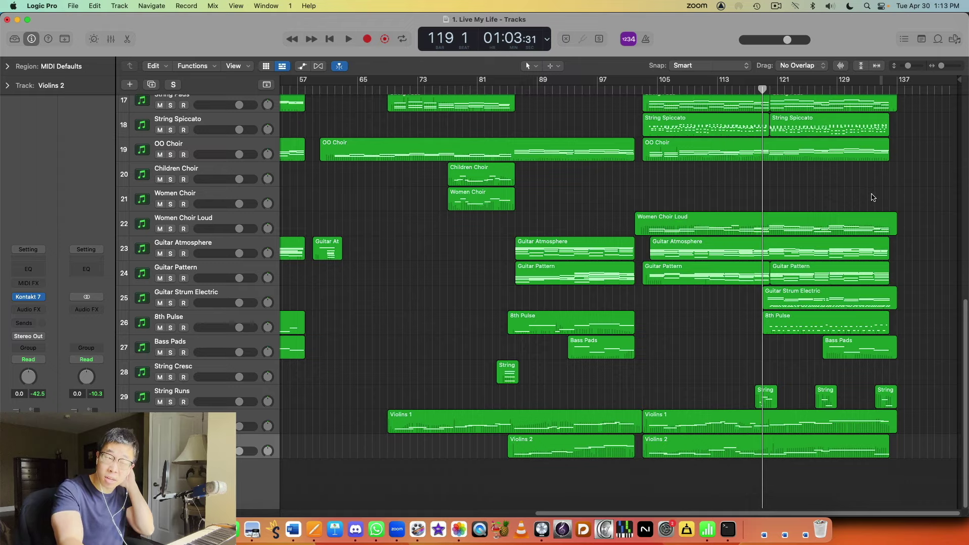
{"action": "scroll", "coordinate": [874, 197], "scroll_direction": "up", "scroll_amount": 10}
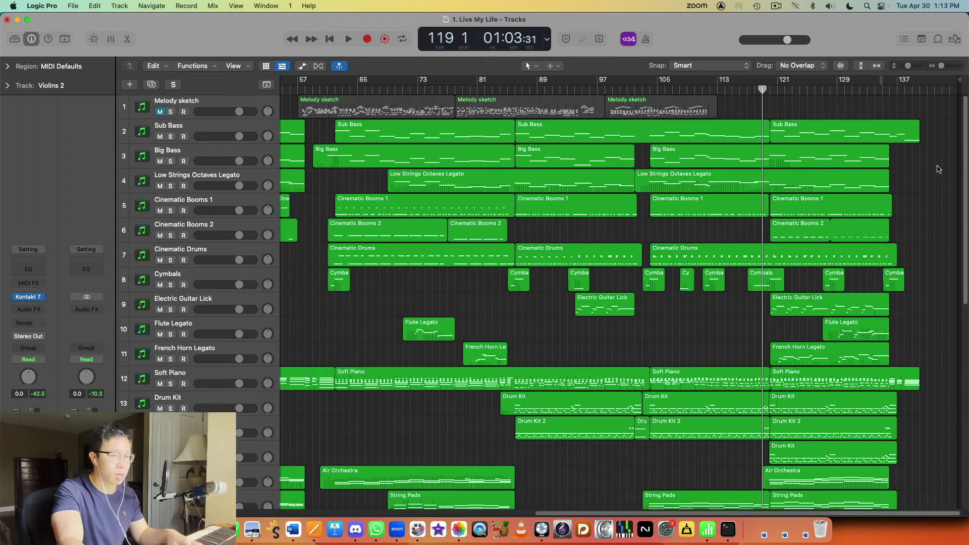
{"action": "scroll", "coordinate": [939, 172], "scroll_direction": "down", "scroll_amount": 3}
{"action": "scroll", "coordinate": [940, 181], "scroll_direction": "up", "scroll_amount": 3}
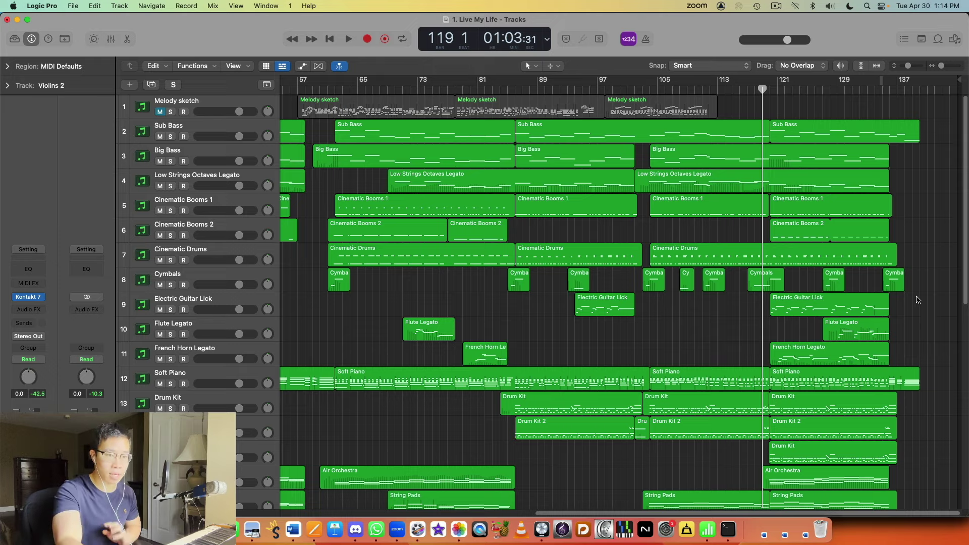
{"action": "scroll", "coordinate": [817, 188], "scroll_direction": "down", "scroll_amount": 5}
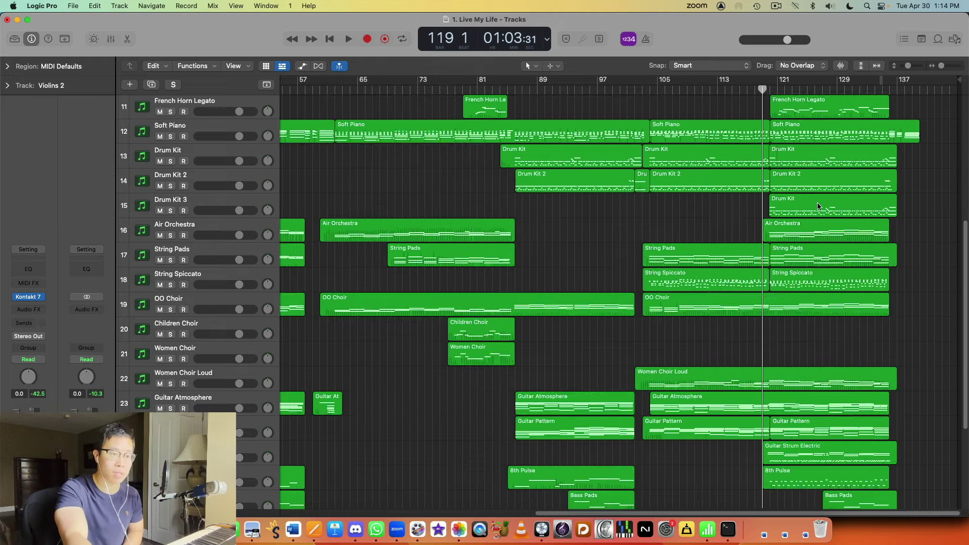
{"action": "scroll", "coordinate": [820, 202], "scroll_direction": "down", "scroll_amount": 3}
{"action": "scroll", "coordinate": [833, 306], "scroll_direction": "up", "scroll_amount": 4}
{"action": "scroll", "coordinate": [827, 216], "scroll_direction": "up", "scroll_amount": 4}
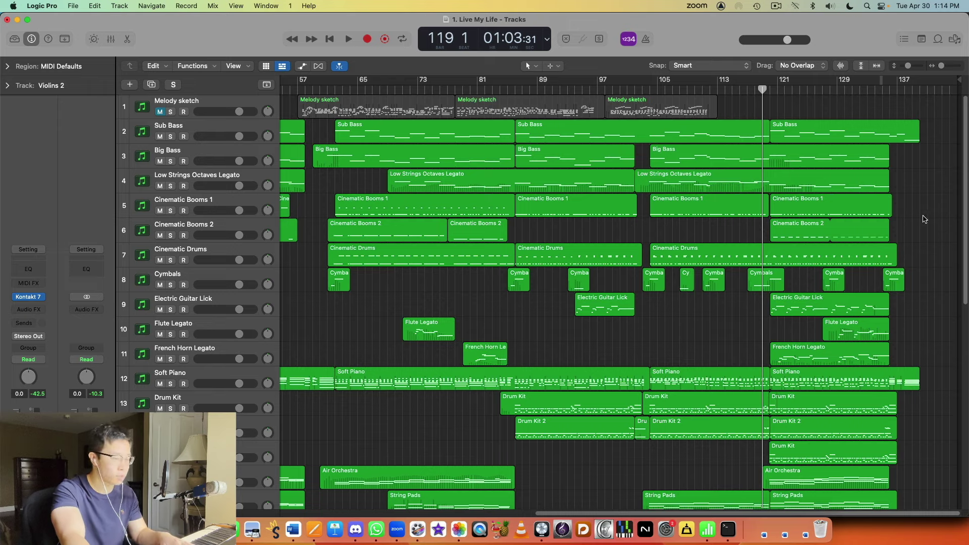
{"action": "key", "text": "space"}
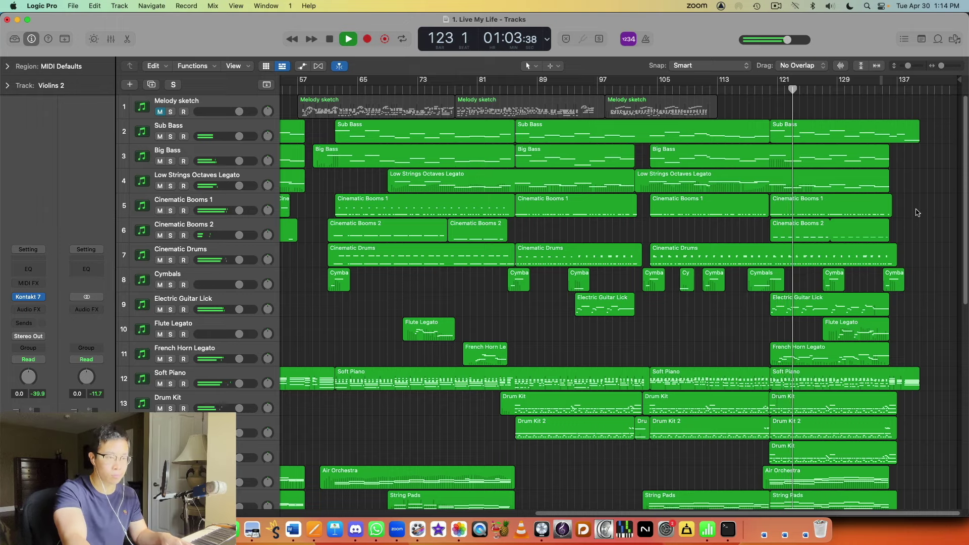
- Scroll down through the tracks while the final chorus plays
{"action": "scroll", "coordinate": [916, 212], "scroll_direction": "down", "scroll_amount": 1}
{"action": "scroll", "coordinate": [917, 212], "scroll_direction": "down", "scroll_amount": 2}
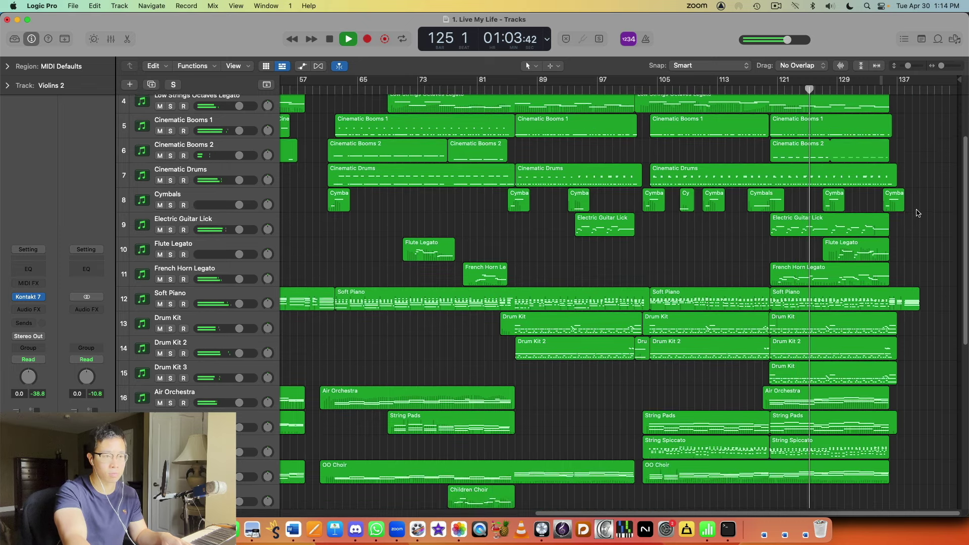
{"action": "scroll", "coordinate": [917, 215], "scroll_direction": "down", "scroll_amount": 1}
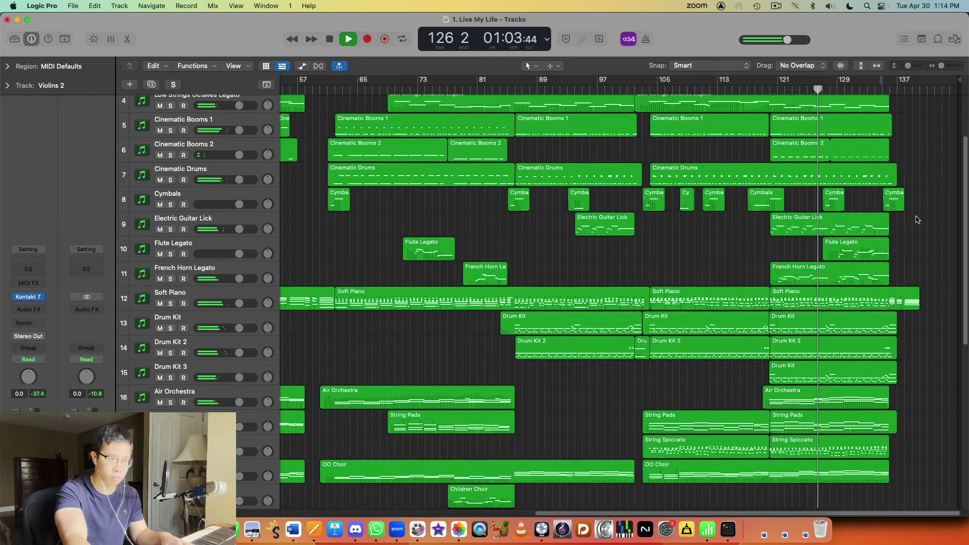
{"action": "scroll", "coordinate": [917, 220], "scroll_direction": "down", "scroll_amount": 3}
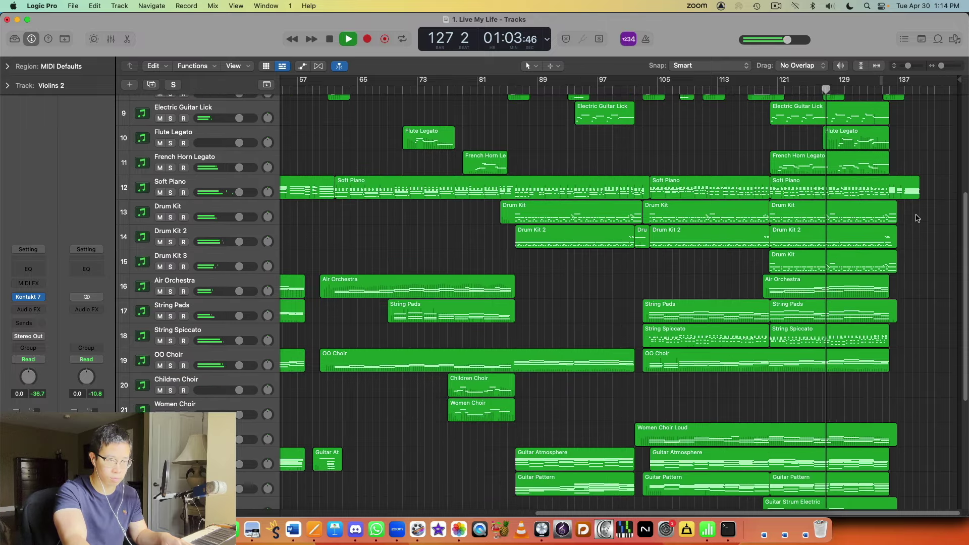
{"action": "scroll", "coordinate": [917, 219], "scroll_direction": "down", "scroll_amount": 2}
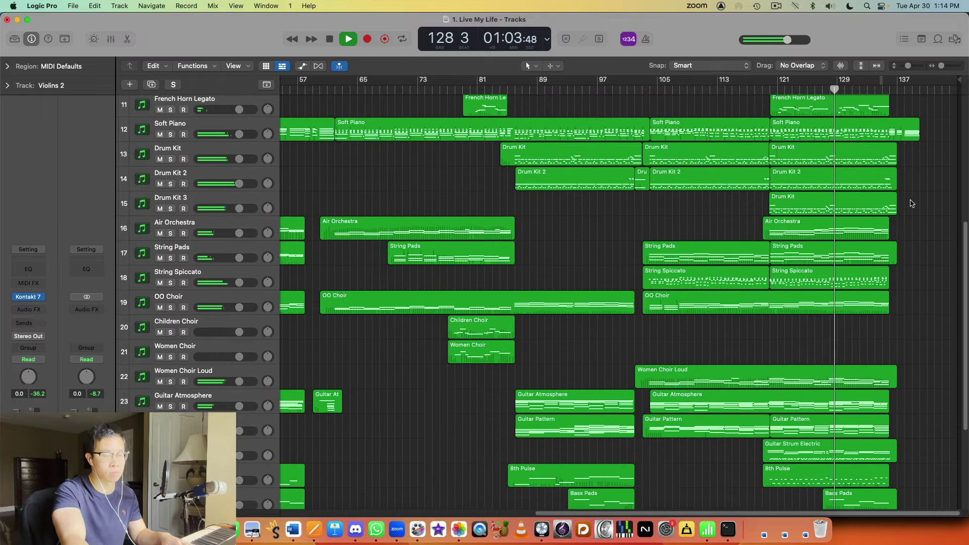
{"action": "scroll", "coordinate": [925, 211], "scroll_direction": "down", "scroll_amount": 2}
{"action": "scroll", "coordinate": [925, 210], "scroll_direction": "down", "scroll_amount": 1}
{"action": "scroll", "coordinate": [924, 211], "scroll_direction": "down", "scroll_amount": 1}
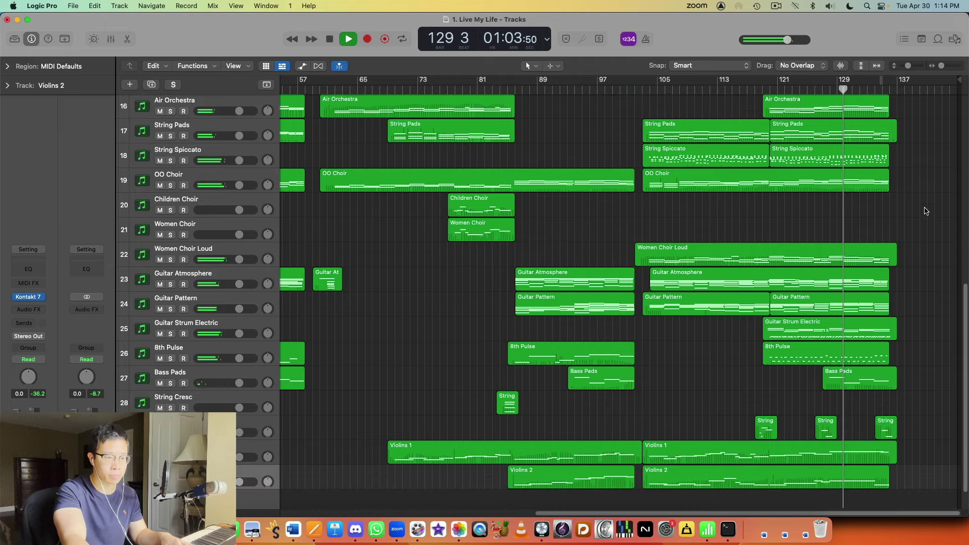
{"action": "scroll", "coordinate": [925, 211], "scroll_direction": "down", "scroll_amount": 1}
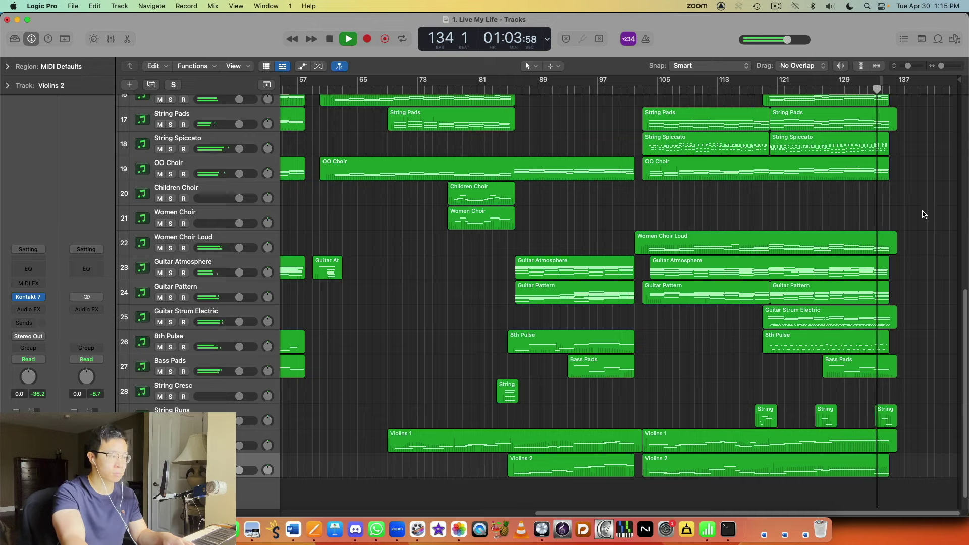
- Open the Soft Piano region in the Piano Roll to view its notes
{"action": "scroll", "coordinate": [923, 214], "scroll_direction": "up", "scroll_amount": 3}
{"action": "scroll", "coordinate": [923, 214], "scroll_direction": "up", "scroll_amount": 3}
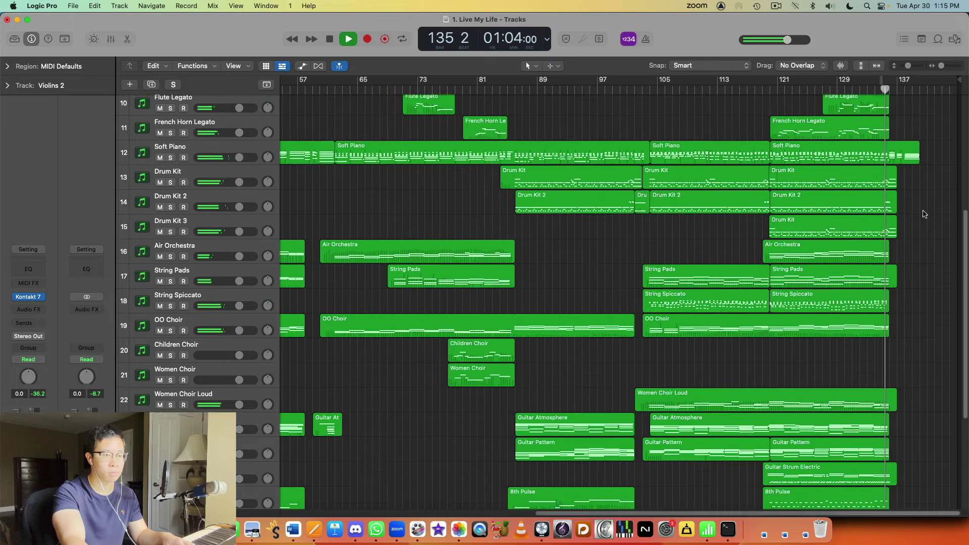
{"action": "scroll", "coordinate": [923, 215], "scroll_direction": "up", "scroll_amount": 2}
{"action": "scroll", "coordinate": [923, 215], "scroll_direction": "up", "scroll_amount": 1}
{"action": "scroll", "coordinate": [923, 222], "scroll_direction": "up", "scroll_amount": 1}
{"action": "double_click", "coordinate": [911, 230]}
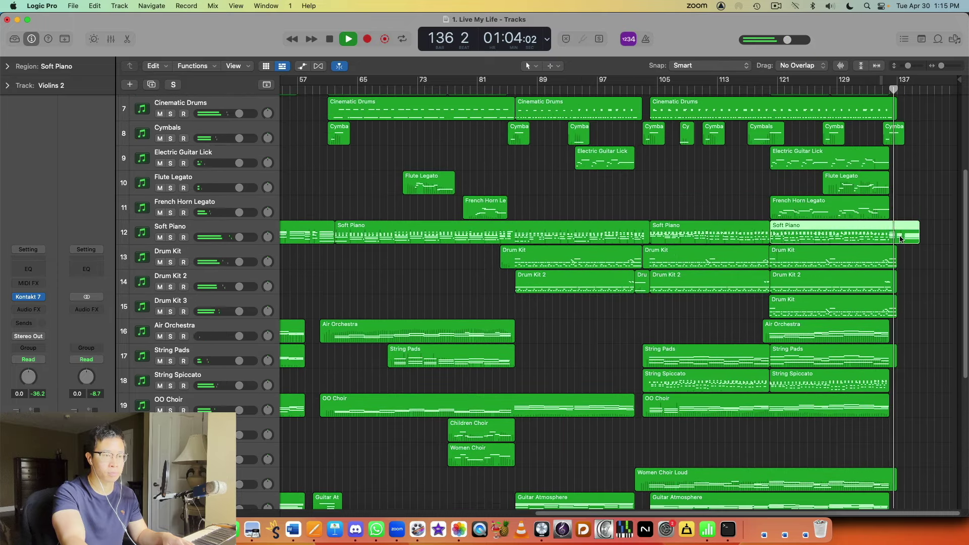
{"action": "scroll", "coordinate": [503, 348], "scroll_direction": "up", "scroll_amount": 1}
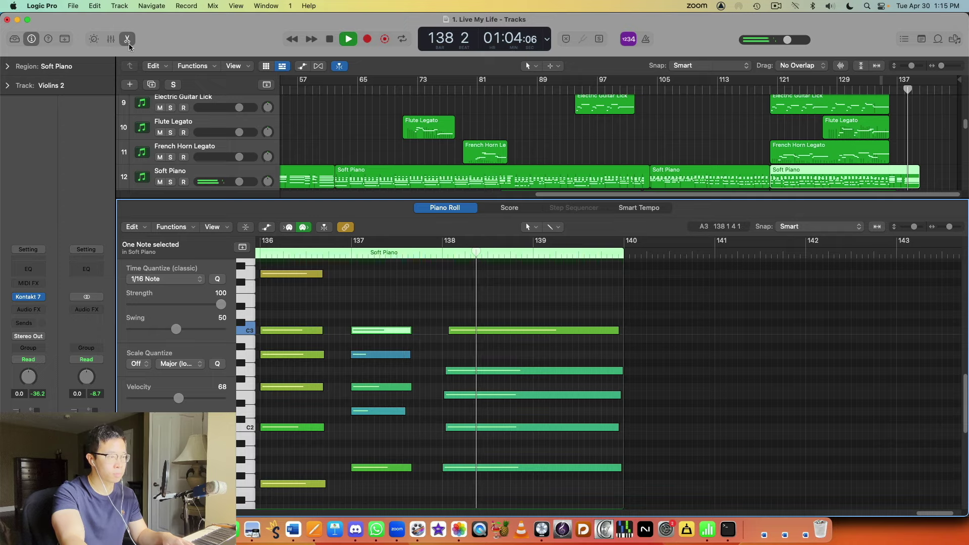
- Close the Piano Roll, deselect Soft Piano, and stop playback at the chorus end
{"action": "key", "text": "e"}
{"action": "scroll", "coordinate": [505, 151], "scroll_direction": "up", "scroll_amount": 3}
{"action": "scroll", "coordinate": [706, 192], "scroll_direction": "up", "scroll_amount": 2}
{"action": "scroll", "coordinate": [858, 217], "scroll_direction": "up", "scroll_amount": 3}
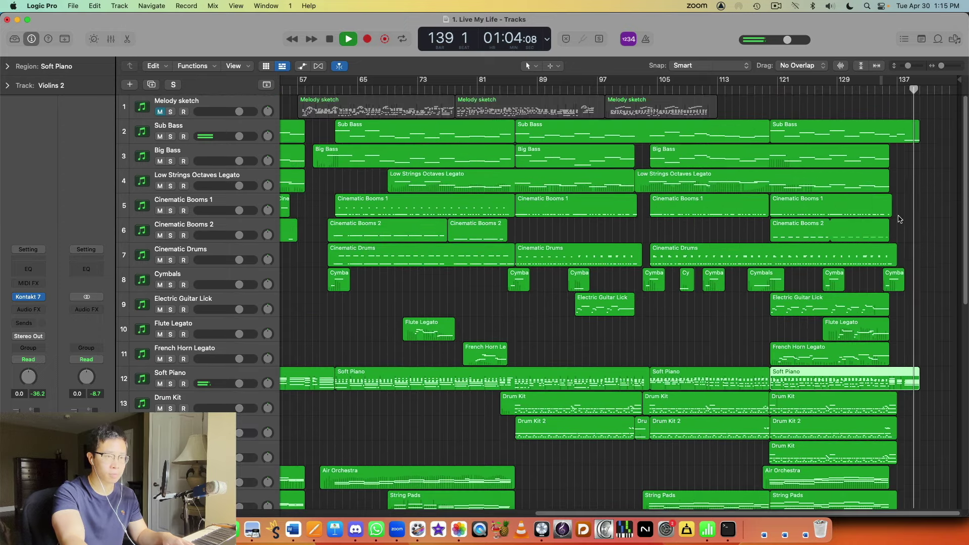
{"action": "left_click", "coordinate": [907, 224]}
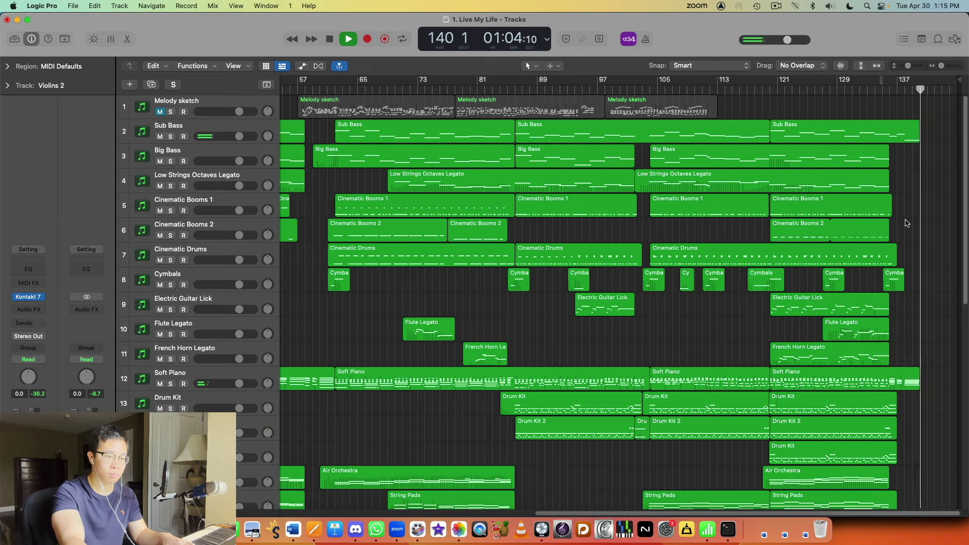
{"action": "key", "text": "space"}
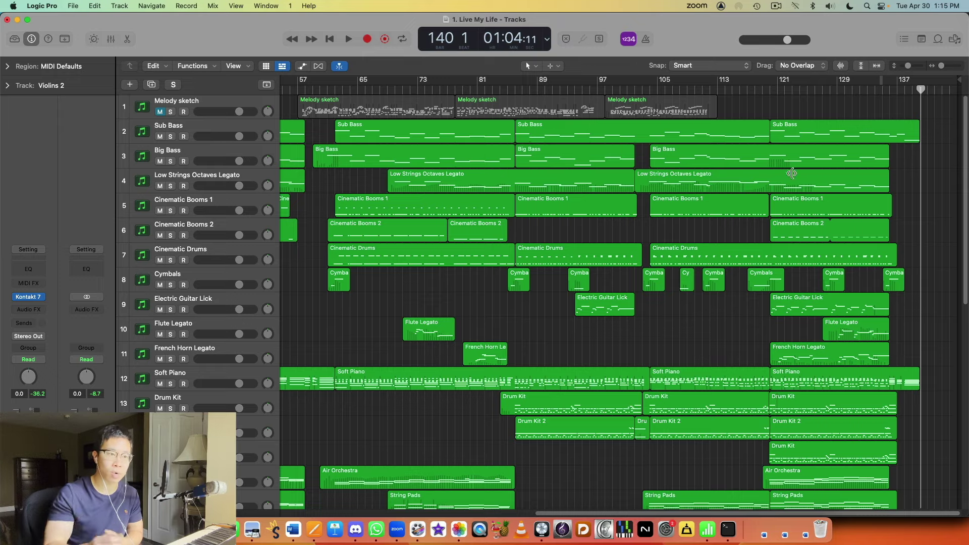
- Select the Flute Legato region near bar 130 in the final chorus
{"action": "scroll", "coordinate": [790, 172], "scroll_direction": "down", "scroll_amount": 10}
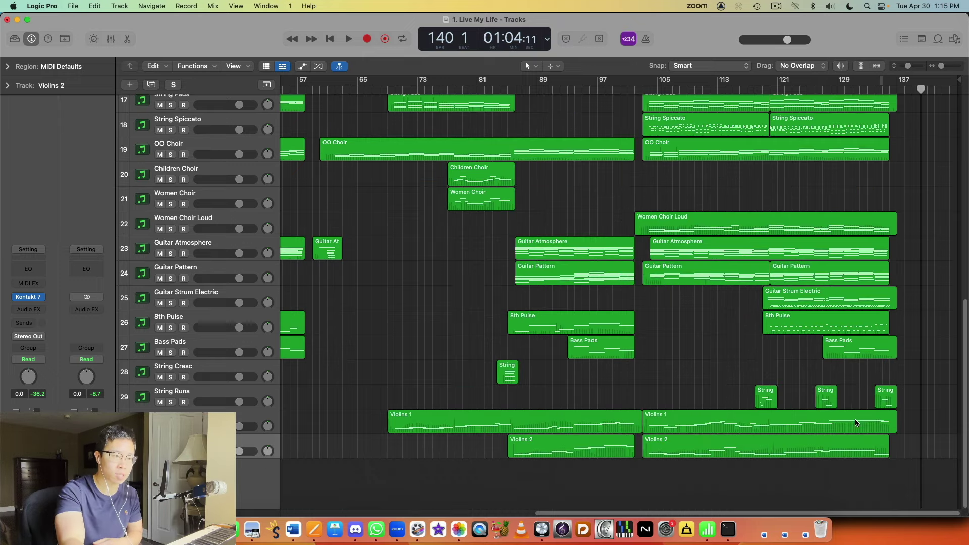
{"action": "scroll", "coordinate": [853, 400], "scroll_direction": "up", "scroll_amount": 1}
{"action": "scroll", "coordinate": [853, 400], "scroll_direction": "up", "scroll_amount": 1}
{"action": "scroll", "coordinate": [852, 402], "scroll_direction": "up", "scroll_amount": 3}
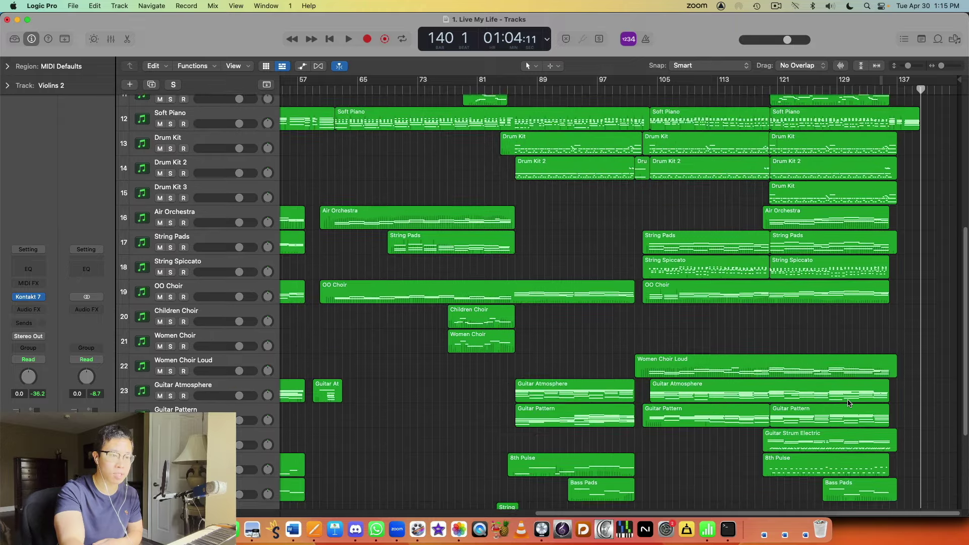
{"action": "scroll", "coordinate": [850, 402], "scroll_direction": "up", "scroll_amount": 3}
{"action": "scroll", "coordinate": [852, 399], "scroll_direction": "up", "scroll_amount": 2}
{"action": "scroll", "coordinate": [853, 391], "scroll_direction": "up", "scroll_amount": 2}
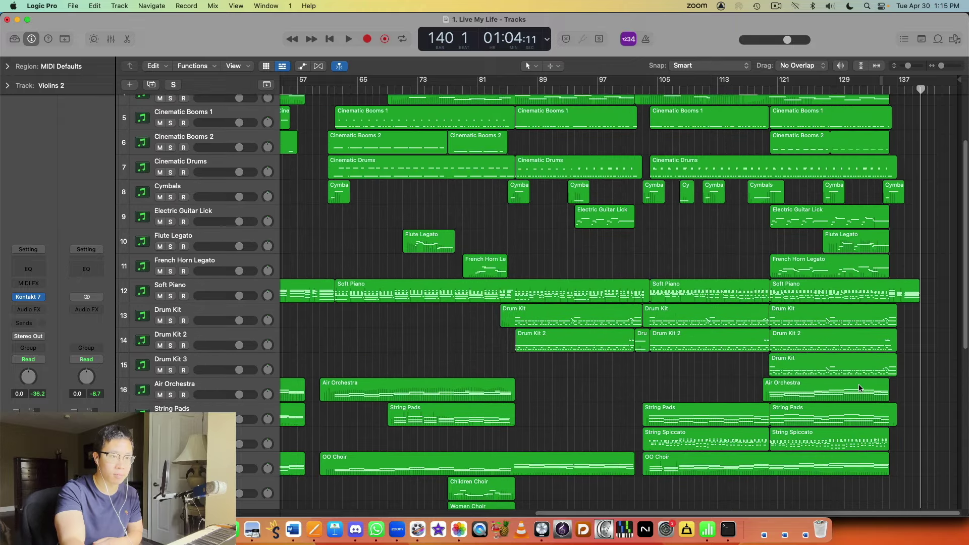
{"action": "scroll", "coordinate": [857, 383], "scroll_direction": "up", "scroll_amount": 1}
{"action": "left_click", "coordinate": [857, 294]}
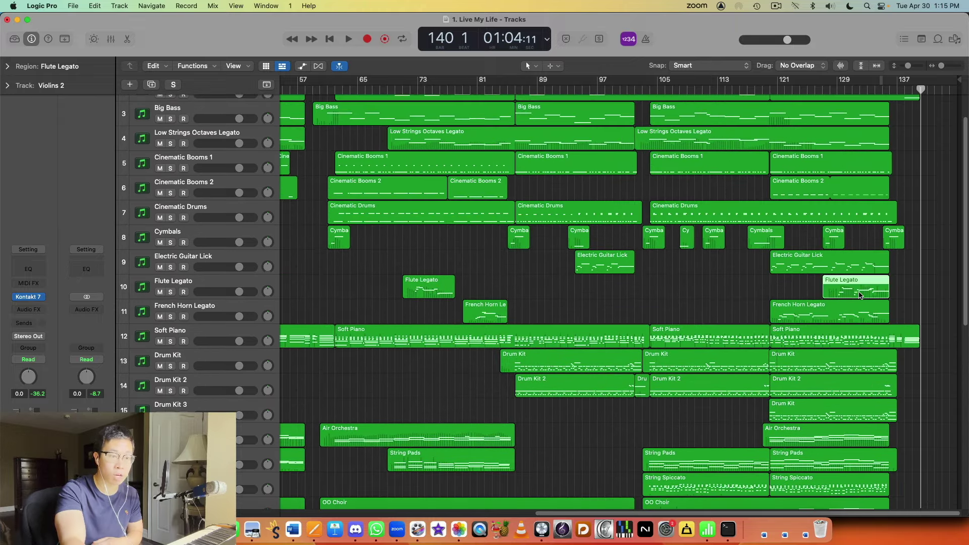
- Select the final Air Orchestra and String Pads regions together
{"action": "scroll", "coordinate": [873, 294], "scroll_direction": "up", "scroll_amount": 2}
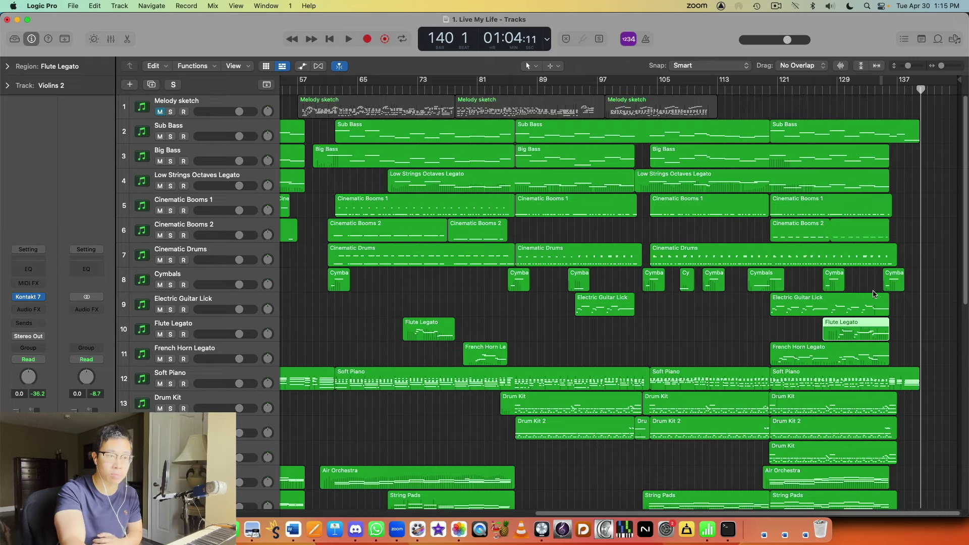
{"action": "scroll", "coordinate": [878, 298], "scroll_direction": "down", "scroll_amount": 2}
{"action": "scroll", "coordinate": [877, 297], "scroll_direction": "down", "scroll_amount": 3}
{"action": "scroll", "coordinate": [879, 297], "scroll_direction": "down", "scroll_amount": 2}
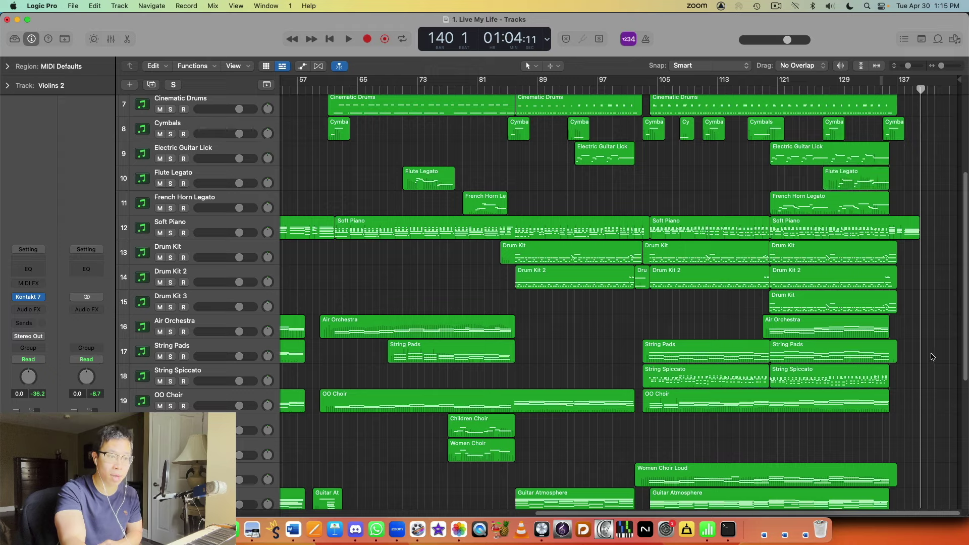
{"action": "left_click_drag", "start_coordinate": [931, 354], "coordinate": [791, 327]}
{"action": "double_click", "coordinate": [792, 327]}
{"action": "scroll", "coordinate": [791, 327], "scroll_direction": "up", "scroll_amount": 2}
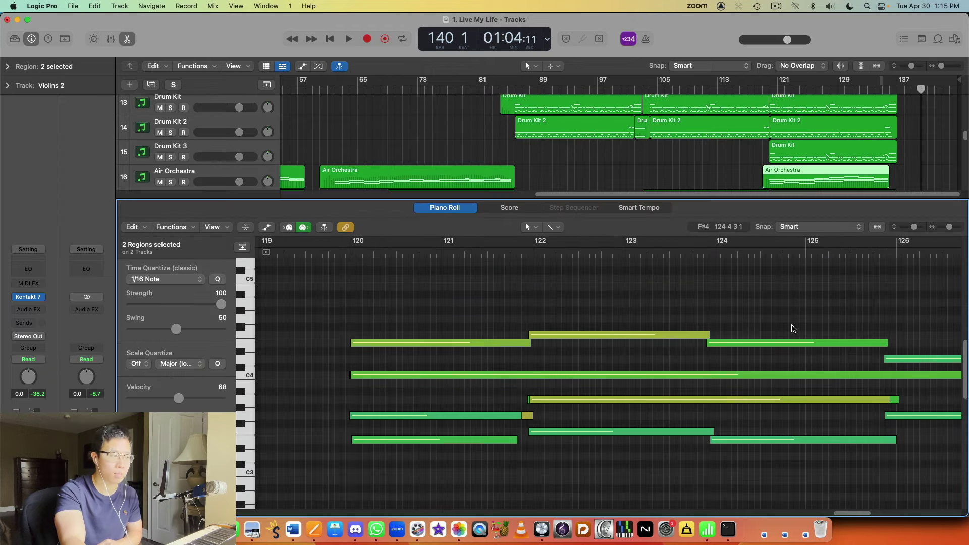
{"action": "scroll", "coordinate": [791, 328], "scroll_direction": "down", "scroll_amount": 2}
{"action": "scroll", "coordinate": [263, 429], "scroll_direction": "up", "scroll_amount": 1}
{"action": "scroll", "coordinate": [252, 444], "scroll_direction": "up", "scroll_amount": 1}
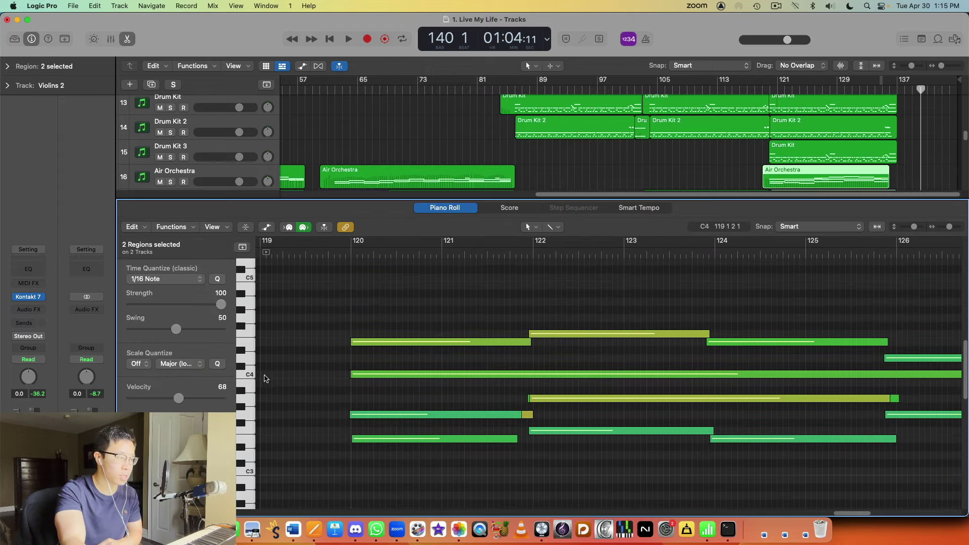
{"action": "left_click", "coordinate": [133, 42]}
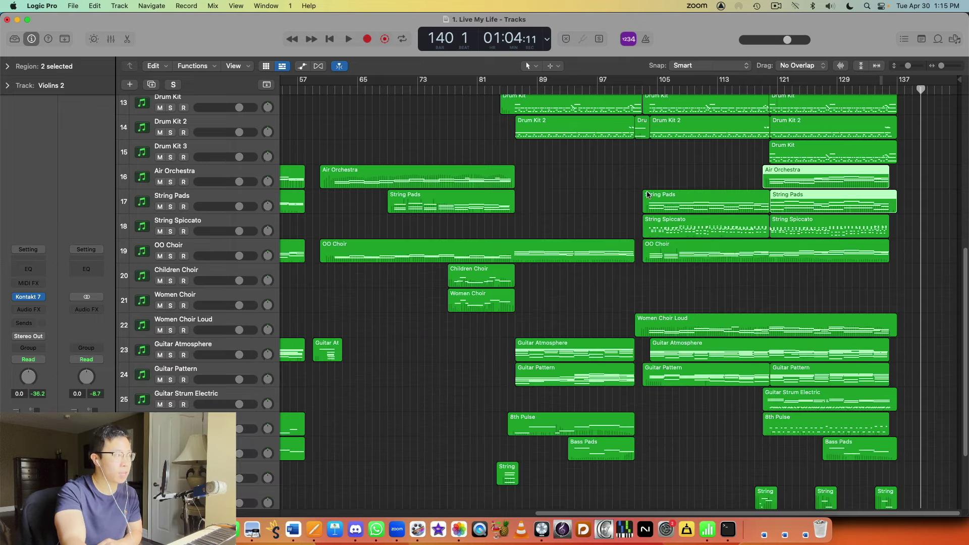
{"action": "scroll", "coordinate": [789, 237], "scroll_direction": "up", "scroll_amount": 2}
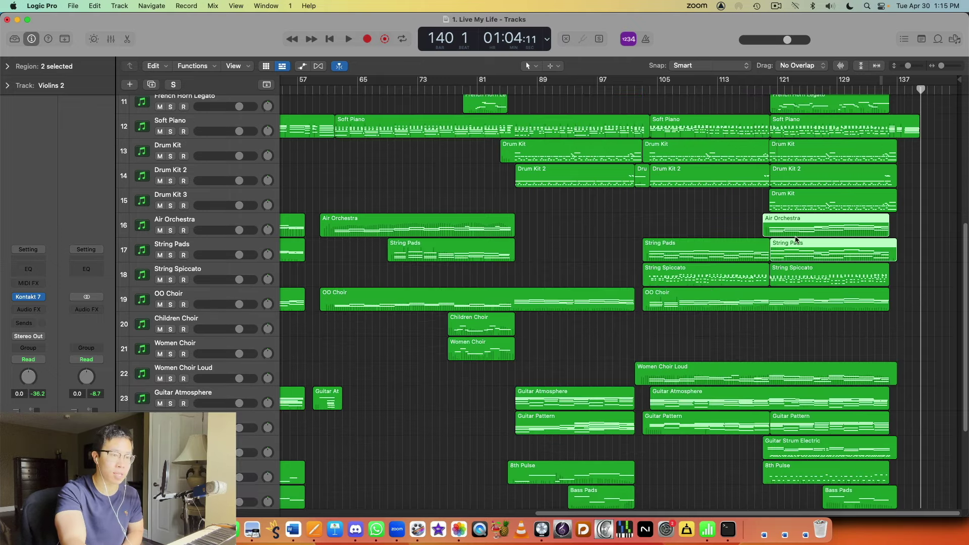
{"action": "scroll", "coordinate": [820, 275], "scroll_direction": "up", "scroll_amount": 6}
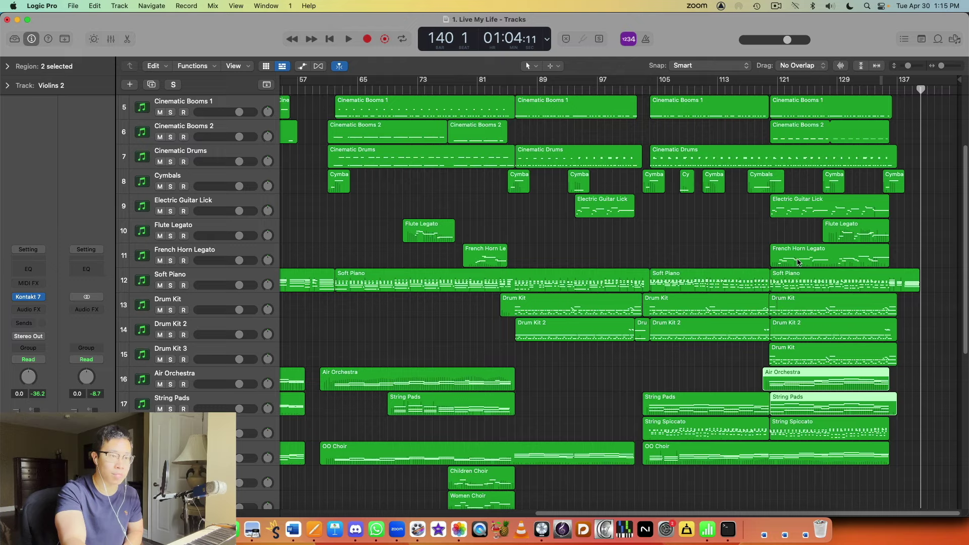
{"action": "double_click", "coordinate": [798, 282]}
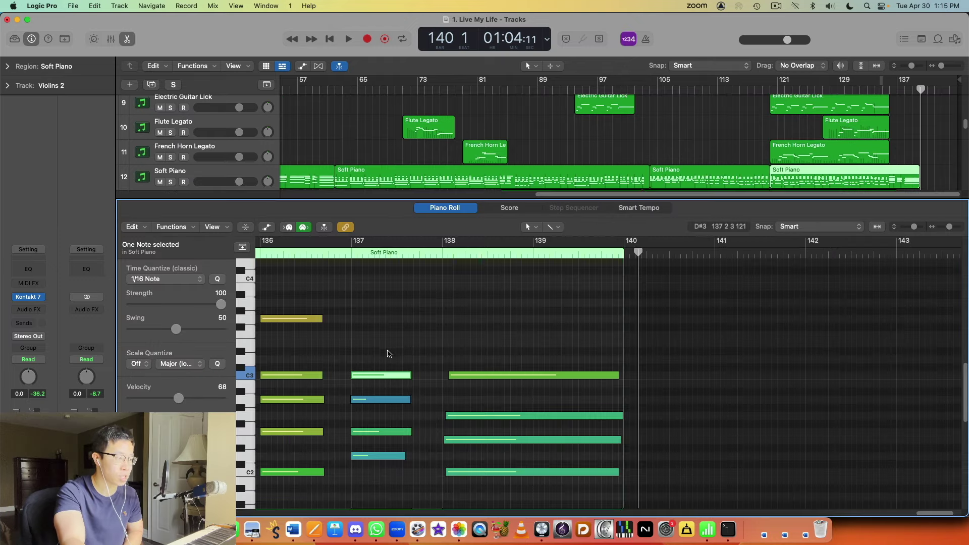
{"action": "scroll", "coordinate": [389, 352], "scroll_direction": "up", "scroll_amount": 2}
{"action": "scroll", "coordinate": [388, 352], "scroll_direction": "left", "scroll_amount": 5}
{"action": "scroll", "coordinate": [393, 351], "scroll_direction": "left", "scroll_amount": 5}
{"action": "scroll", "coordinate": [398, 348], "scroll_direction": "left", "scroll_amount": 5}
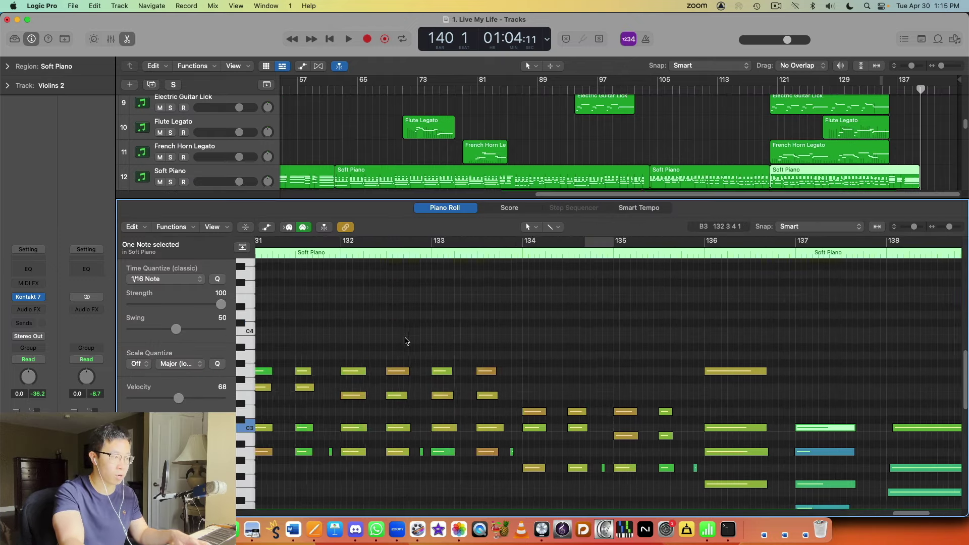
{"action": "scroll", "coordinate": [403, 345], "scroll_direction": "left", "scroll_amount": 5}
{"action": "scroll", "coordinate": [407, 344], "scroll_direction": "down", "scroll_amount": 3}
{"action": "scroll", "coordinate": [407, 346], "scroll_direction": "left", "scroll_amount": 2}
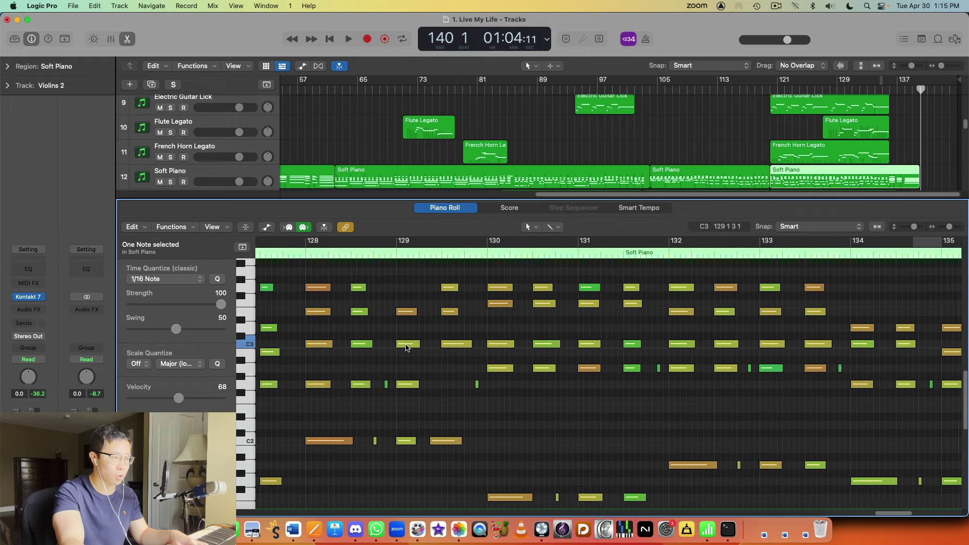
{"action": "key", "text": "e"}
- Select the last Sub Bass and Big Bass regions
{"action": "scroll", "coordinate": [785, 337], "scroll_direction": "down", "scroll_amount": 5}
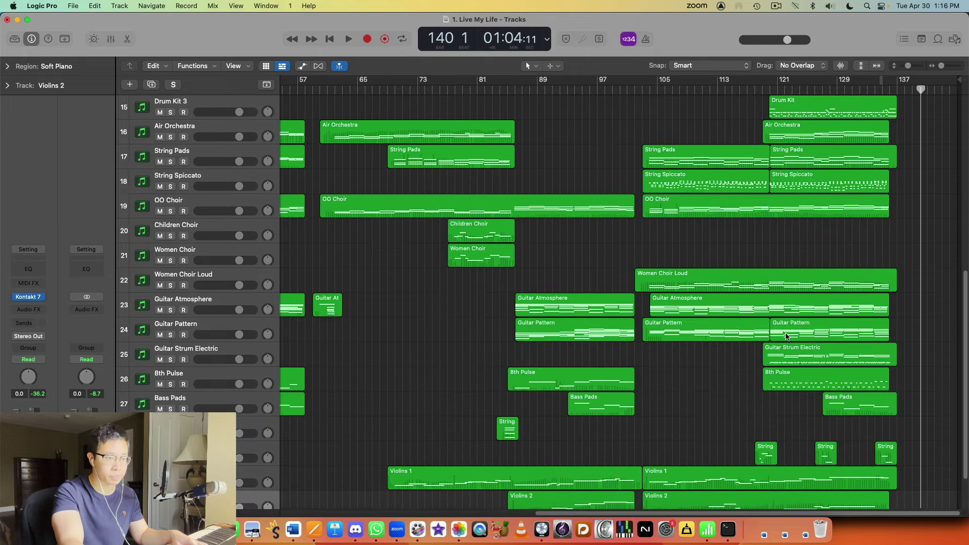
{"action": "scroll", "coordinate": [782, 331], "scroll_direction": "down", "scroll_amount": 2}
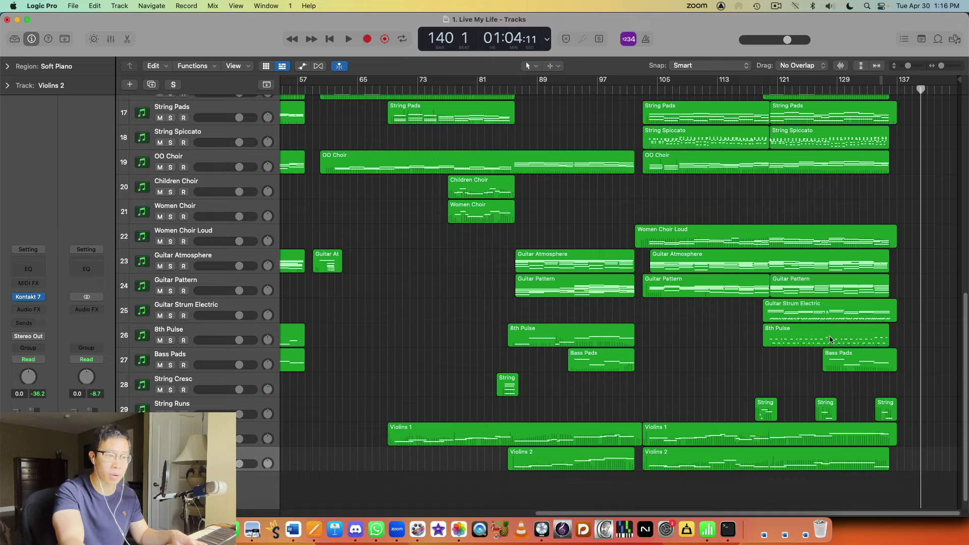
{"action": "scroll", "coordinate": [830, 339], "scroll_direction": "up", "scroll_amount": 5}
{"action": "scroll", "coordinate": [832, 337], "scroll_direction": "up", "scroll_amount": 5}
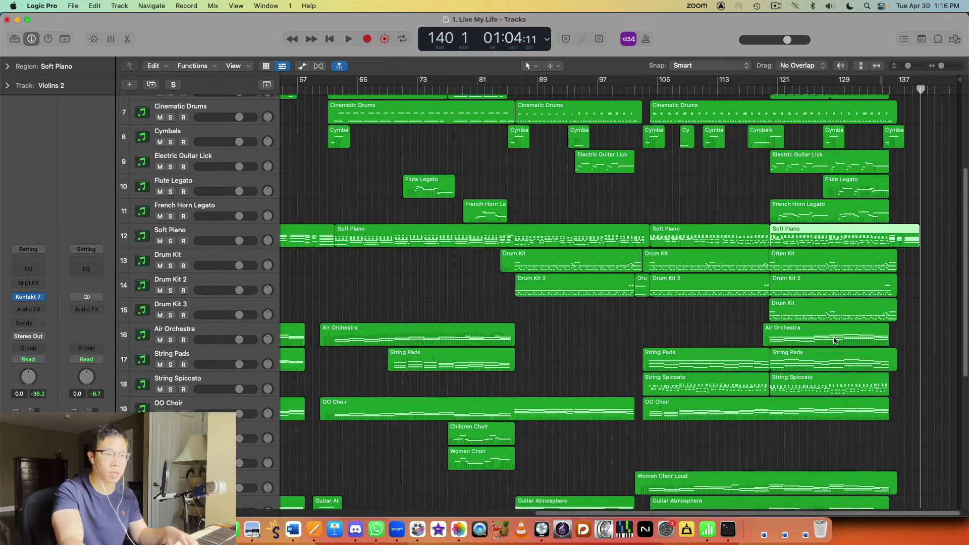
{"action": "scroll", "coordinate": [834, 334], "scroll_direction": "up", "scroll_amount": 5}
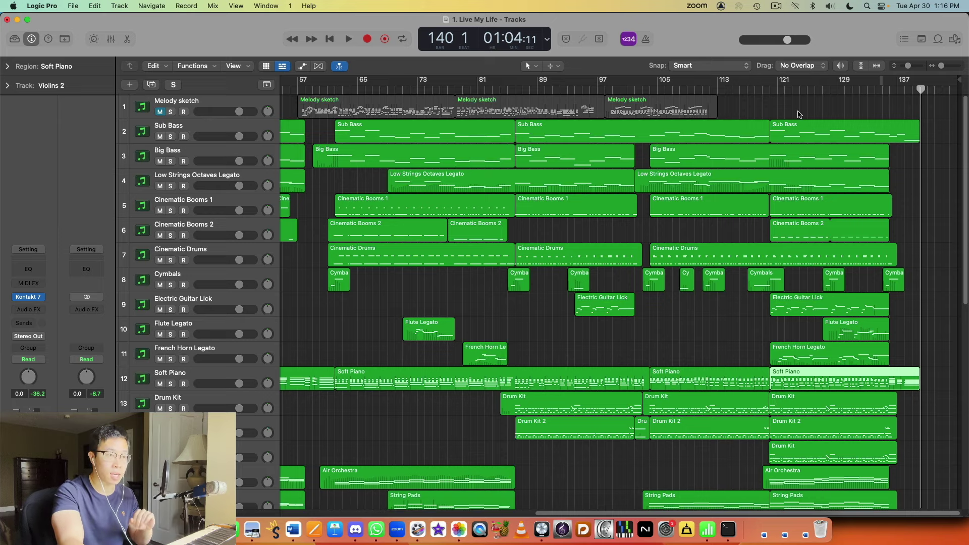
{"action": "left_click", "coordinate": [804, 128]}
{"action": "left_click", "coordinate": [773, 158]}
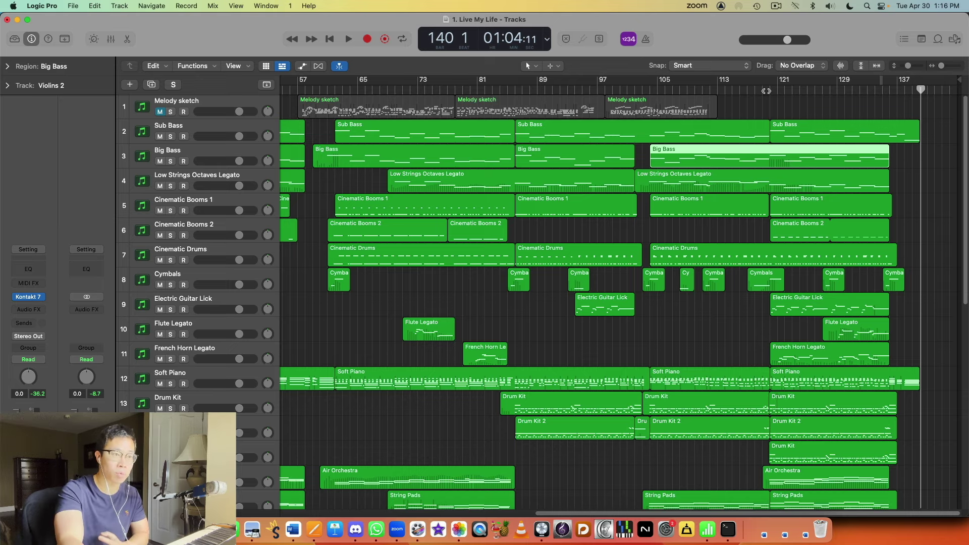
- Move the playhead to bar 119 and review the tracks below
{"action": "left_click", "coordinate": [766, 90]}
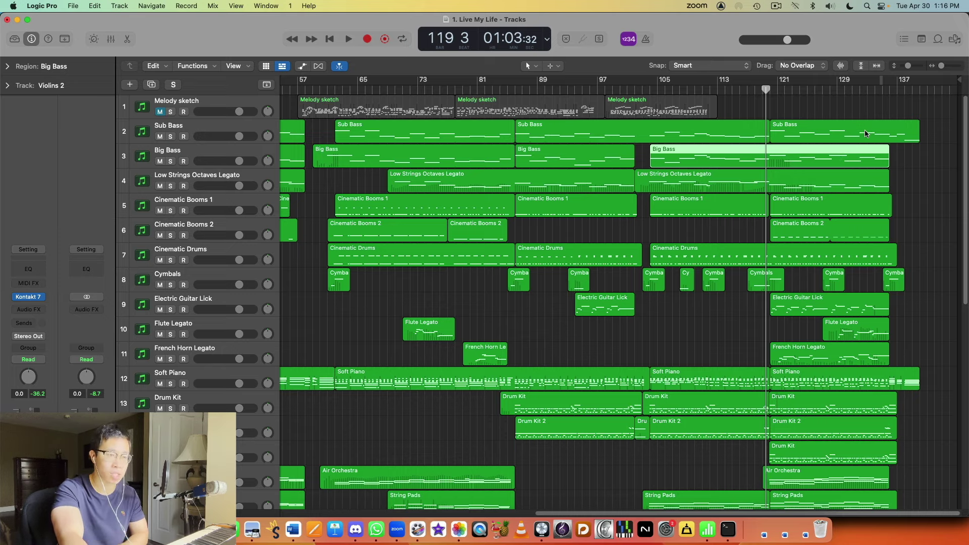
{"action": "scroll", "coordinate": [852, 166], "scroll_direction": "down", "scroll_amount": 3}
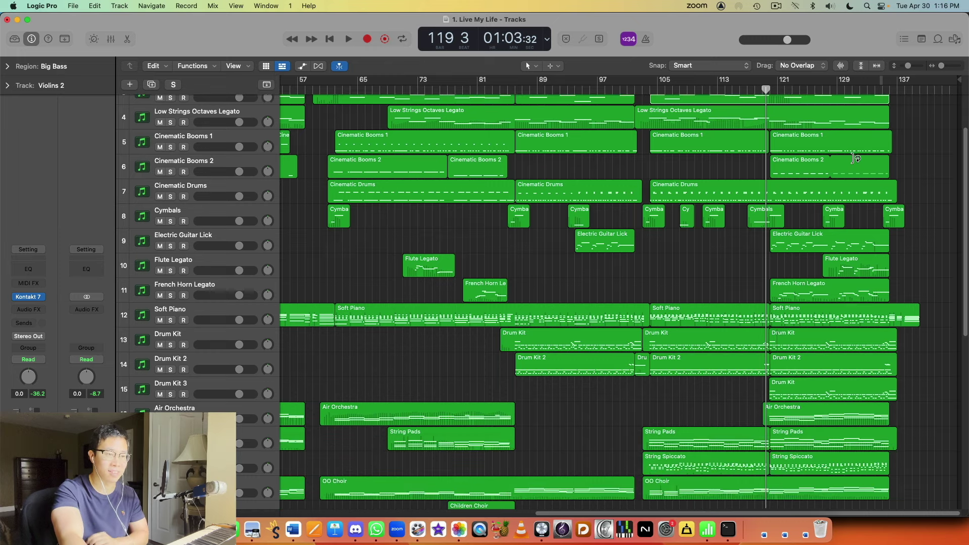
{"action": "scroll", "coordinate": [853, 160], "scroll_direction": "down", "scroll_amount": 3}
{"action": "scroll", "coordinate": [852, 163], "scroll_direction": "down", "scroll_amount": 2}
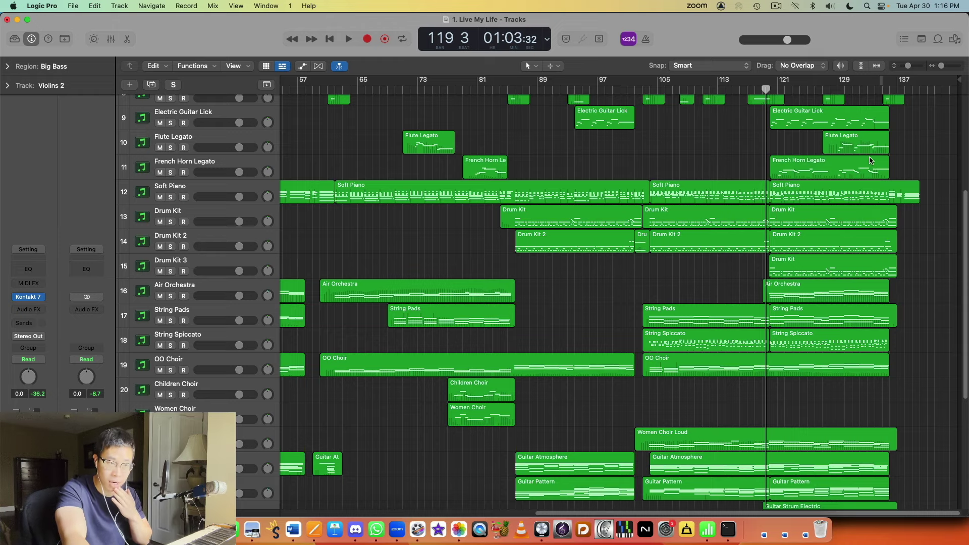
{"action": "scroll", "coordinate": [793, 102], "scroll_direction": "up", "scroll_amount": 2}
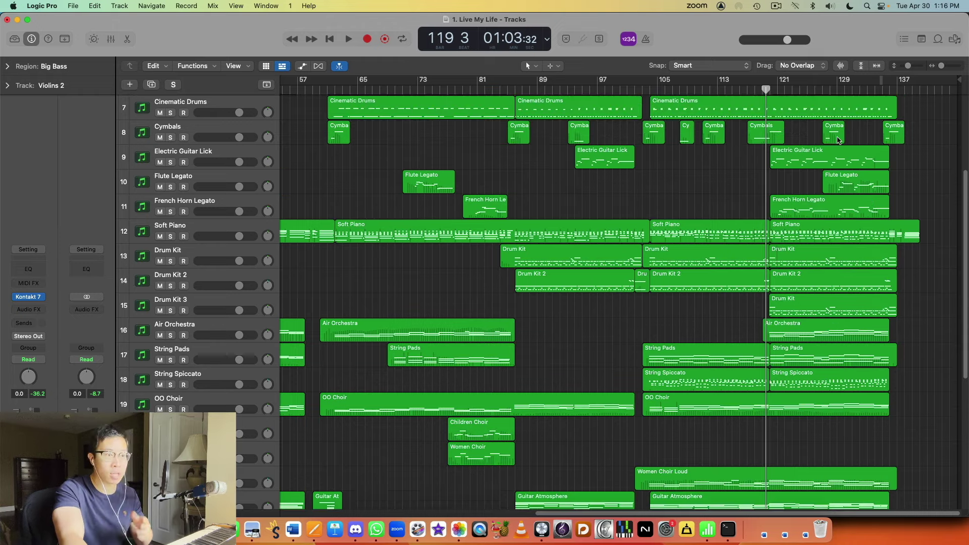
- Start playback of the song from bar 41
{"action": "scroll", "coordinate": [674, 279], "scroll_direction": "left", "scroll_amount": 10}
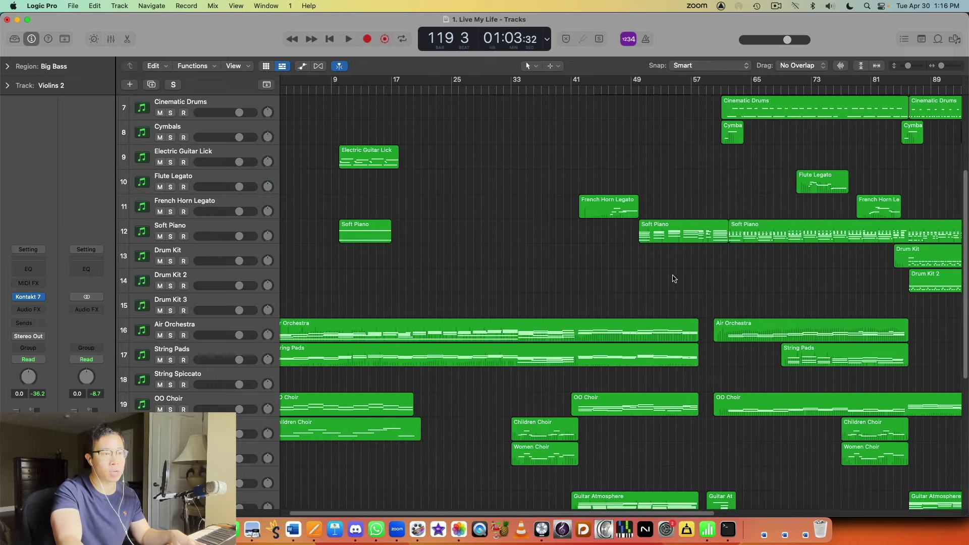
{"action": "scroll", "coordinate": [665, 272], "scroll_direction": "right", "scroll_amount": 10}
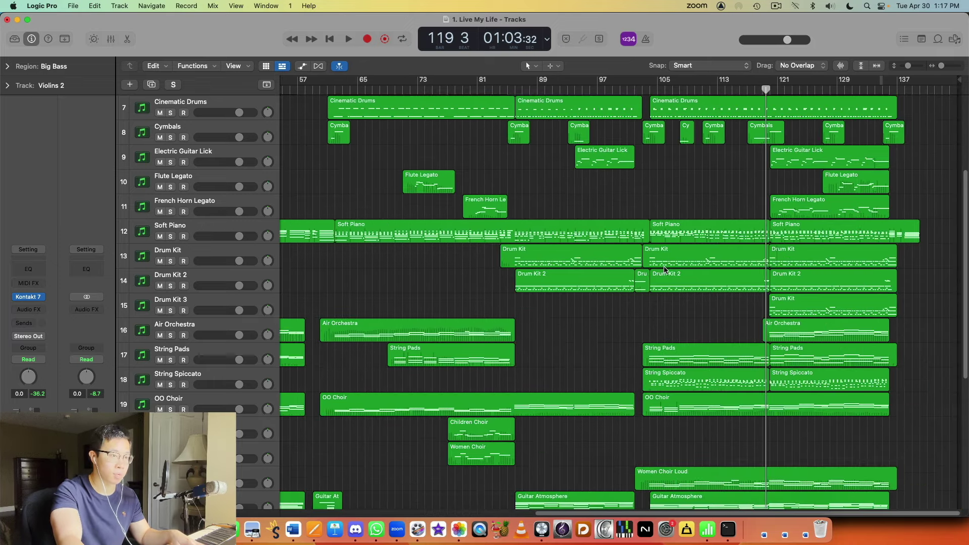
{"action": "scroll", "coordinate": [664, 269], "scroll_direction": "left", "scroll_amount": 8}
{"action": "scroll", "coordinate": [664, 269], "scroll_direction": "down", "scroll_amount": 3}
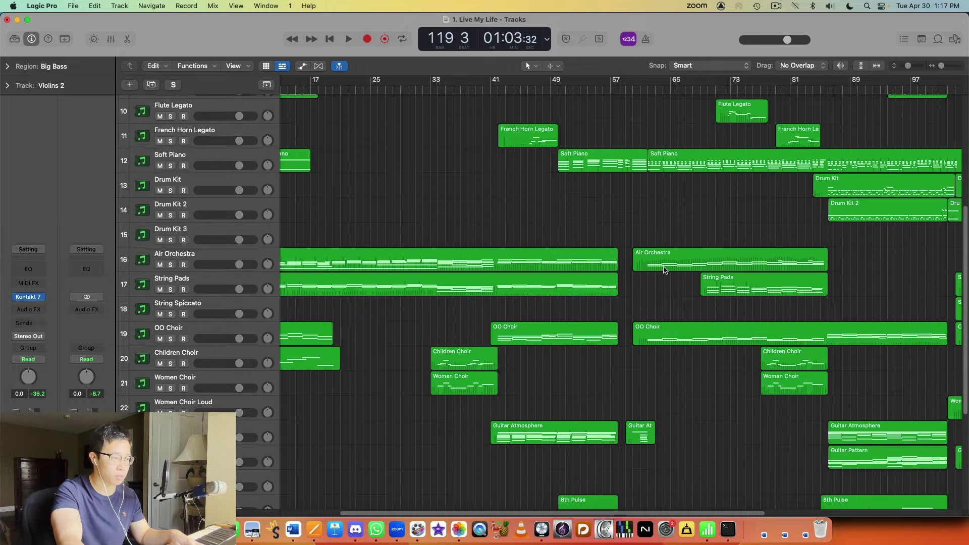
{"action": "left_click", "coordinate": [498, 88]}
{"action": "key", "text": "space"}
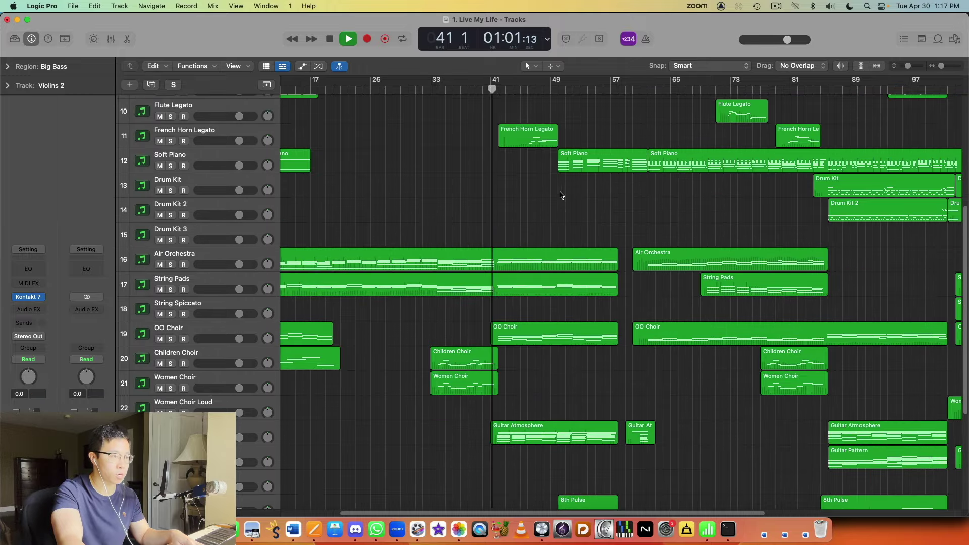
- Scroll up and down through the tracks as the first chorus plays
{"action": "scroll", "coordinate": [560, 196], "scroll_direction": "up", "scroll_amount": 3}
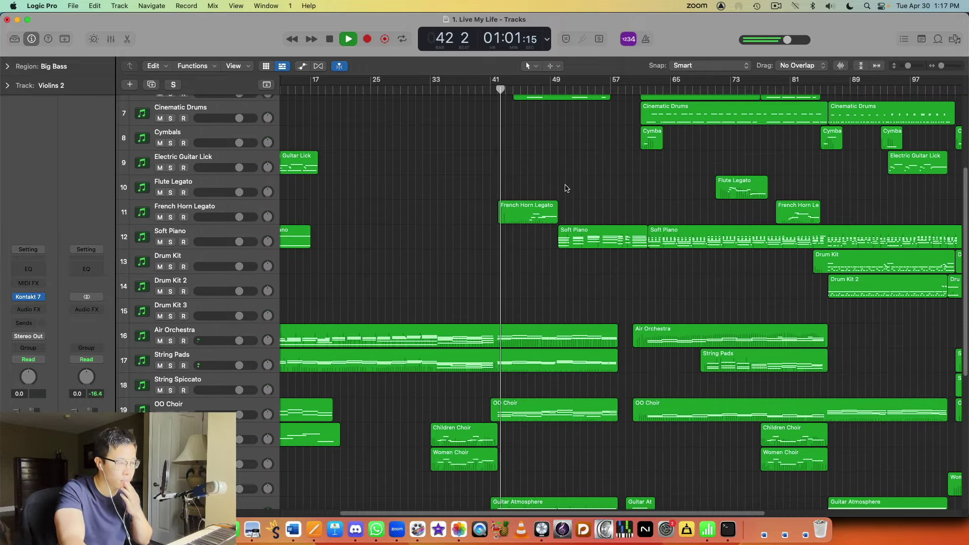
{"action": "scroll", "coordinate": [565, 187], "scroll_direction": "down", "scroll_amount": 5}
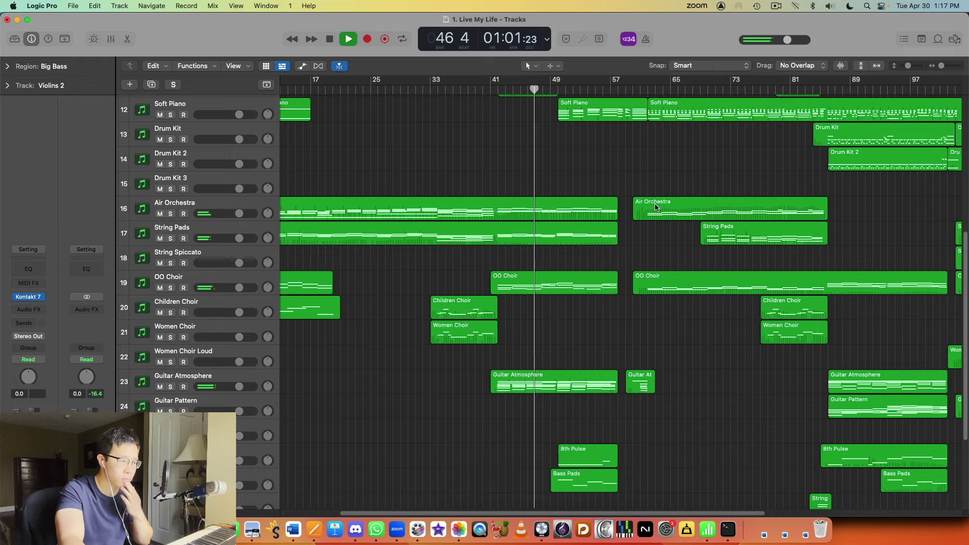
{"action": "scroll", "coordinate": [658, 206], "scroll_direction": "down", "scroll_amount": 2}
{"action": "scroll", "coordinate": [656, 209], "scroll_direction": "up", "scroll_amount": 8}
{"action": "scroll", "coordinate": [656, 211], "scroll_direction": "up", "scroll_amount": 2}
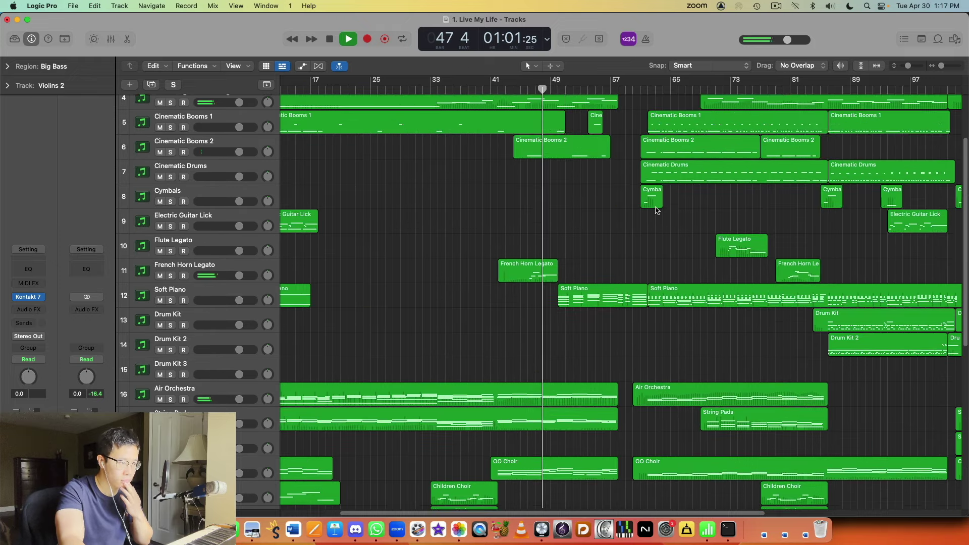
{"action": "scroll", "coordinate": [657, 212], "scroll_direction": "up", "scroll_amount": 2}
{"action": "scroll", "coordinate": [657, 214], "scroll_direction": "up", "scroll_amount": 2}
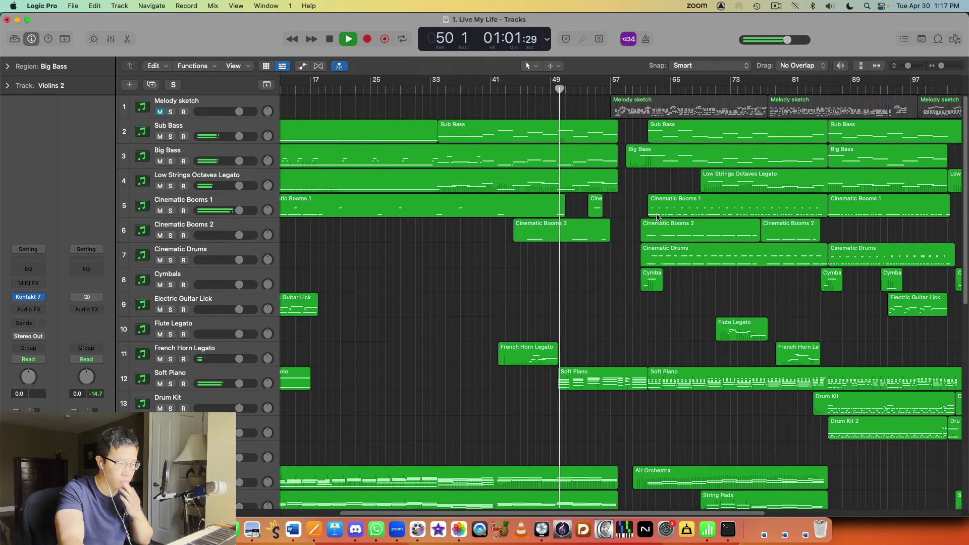
- Review the remaining tracks, then stop playback at bar 62
{"action": "scroll", "coordinate": [657, 217], "scroll_direction": "down", "scroll_amount": 1}
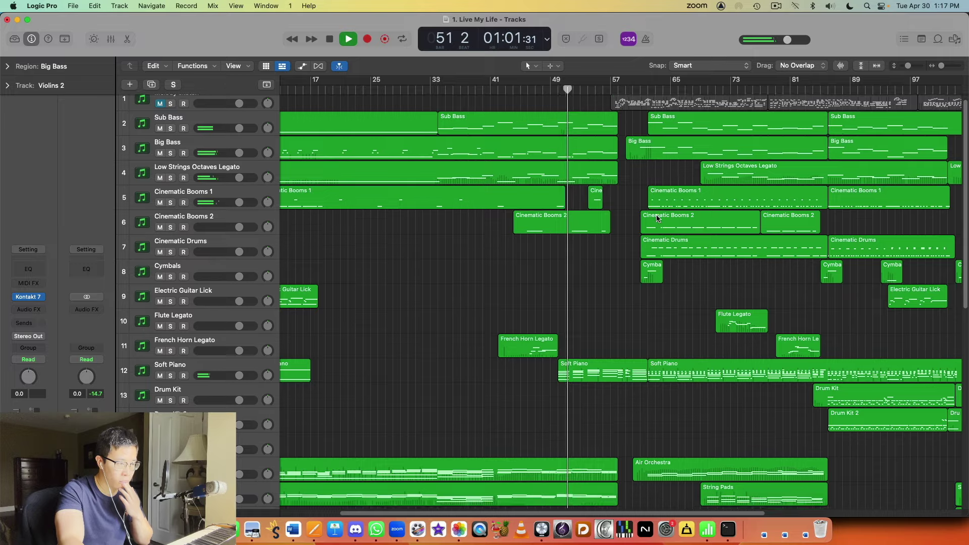
{"action": "scroll", "coordinate": [657, 217], "scroll_direction": "down", "scroll_amount": 4}
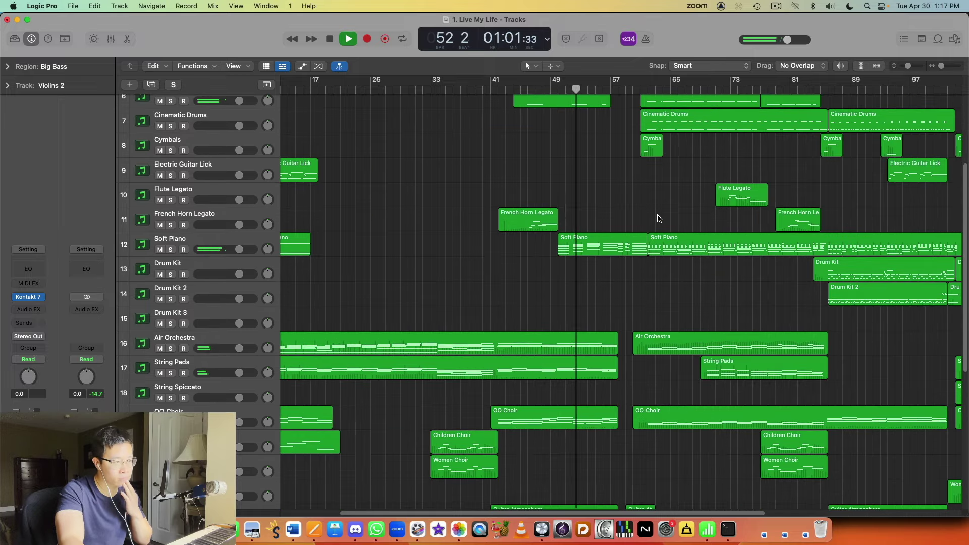
{"action": "scroll", "coordinate": [657, 217], "scroll_direction": "down", "scroll_amount": 2}
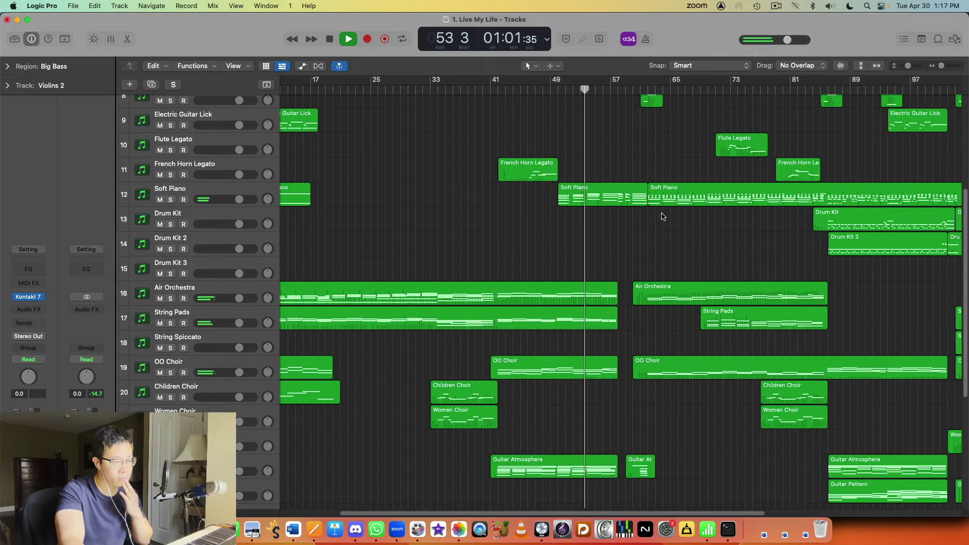
{"action": "scroll", "coordinate": [668, 218], "scroll_direction": "down", "scroll_amount": 3}
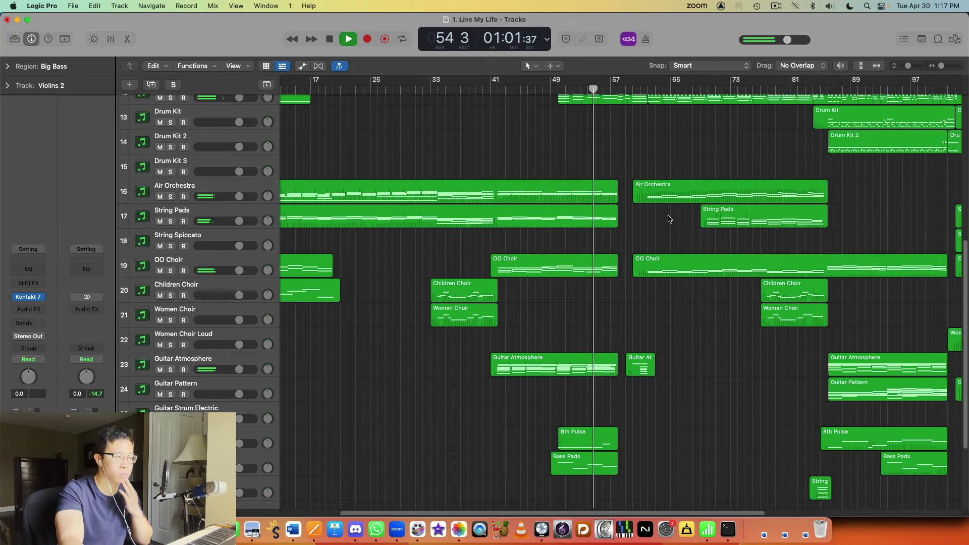
{"action": "scroll", "coordinate": [669, 222], "scroll_direction": "down", "scroll_amount": 2}
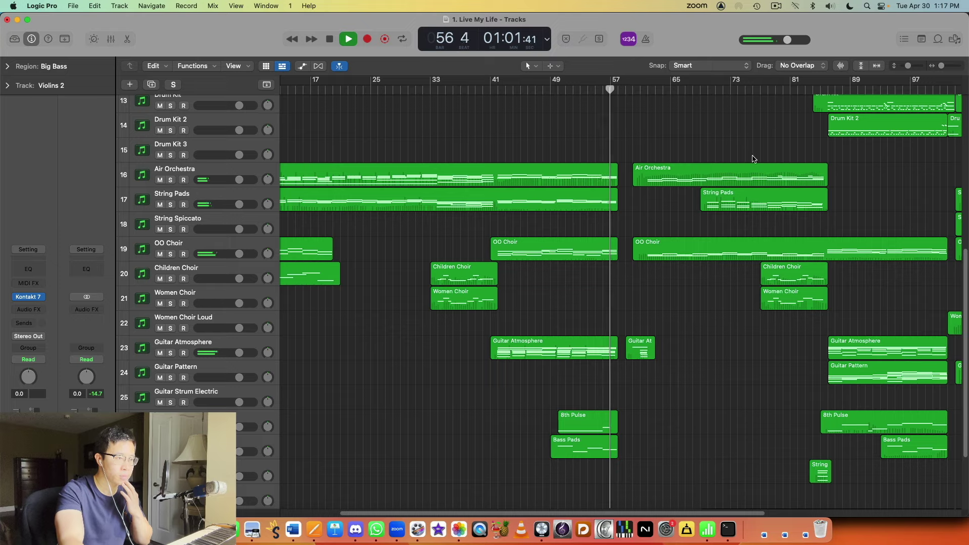
{"action": "scroll", "coordinate": [752, 166], "scroll_direction": "up", "scroll_amount": 2}
{"action": "scroll", "coordinate": [752, 174], "scroll_direction": "up", "scroll_amount": 4}
{"action": "scroll", "coordinate": [751, 174], "scroll_direction": "up", "scroll_amount": 3}
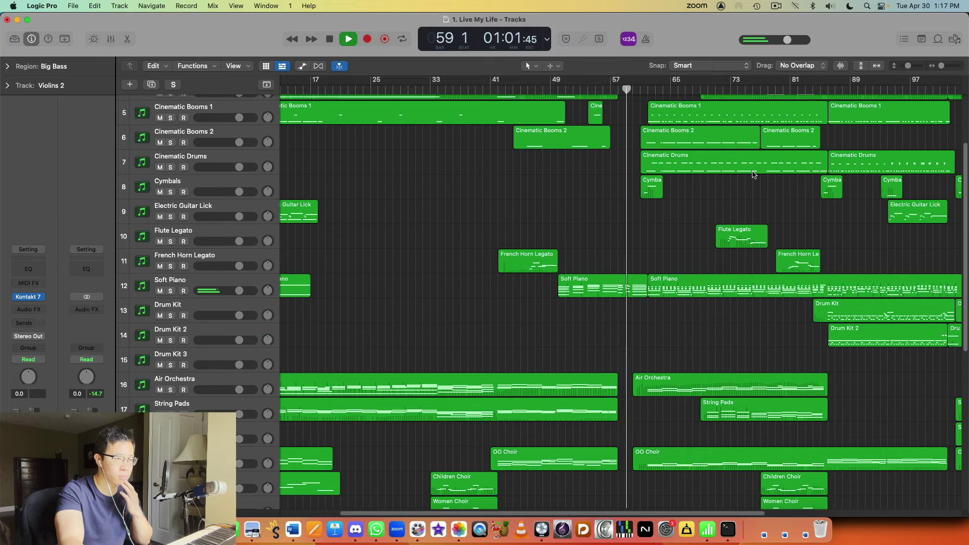
{"action": "scroll", "coordinate": [751, 174], "scroll_direction": "up", "scroll_amount": 3}
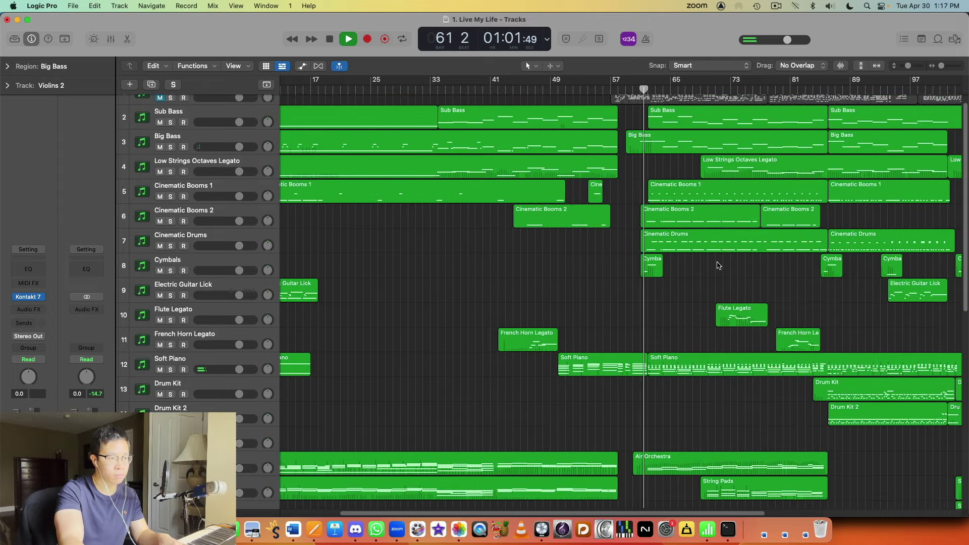
{"action": "key", "text": "space"}
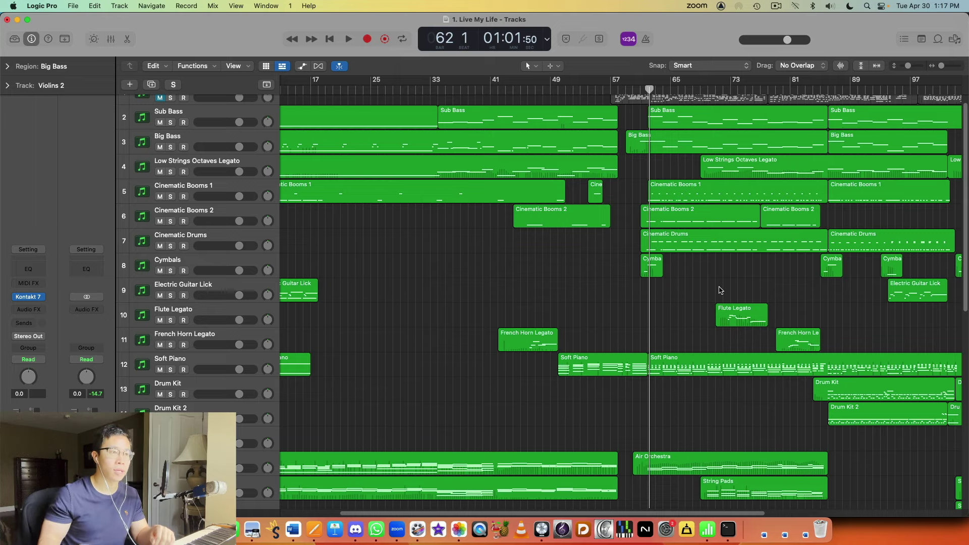
{"action": "scroll", "coordinate": [630, 221], "scroll_direction": "up", "scroll_amount": 2}
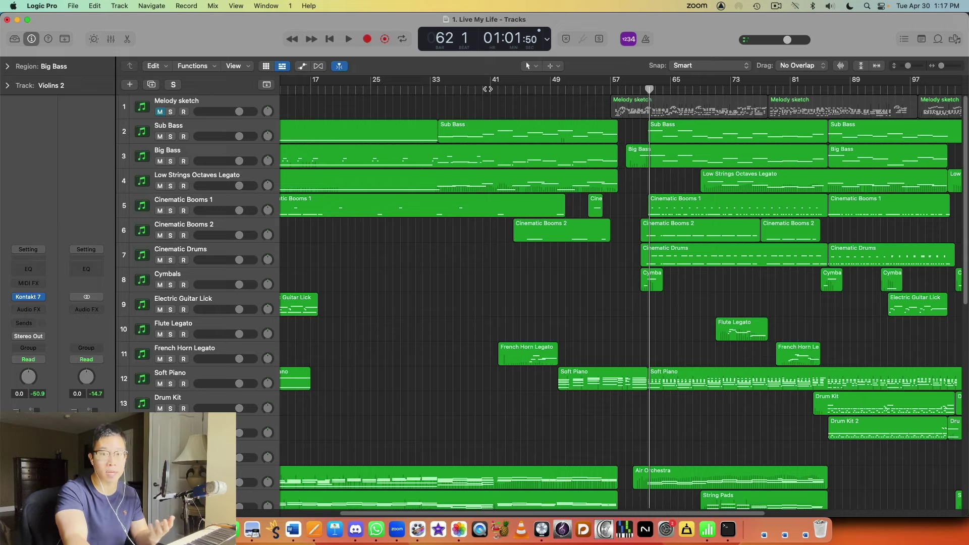
{"action": "scroll", "coordinate": [499, 167], "scroll_direction": "right", "scroll_amount": 10}
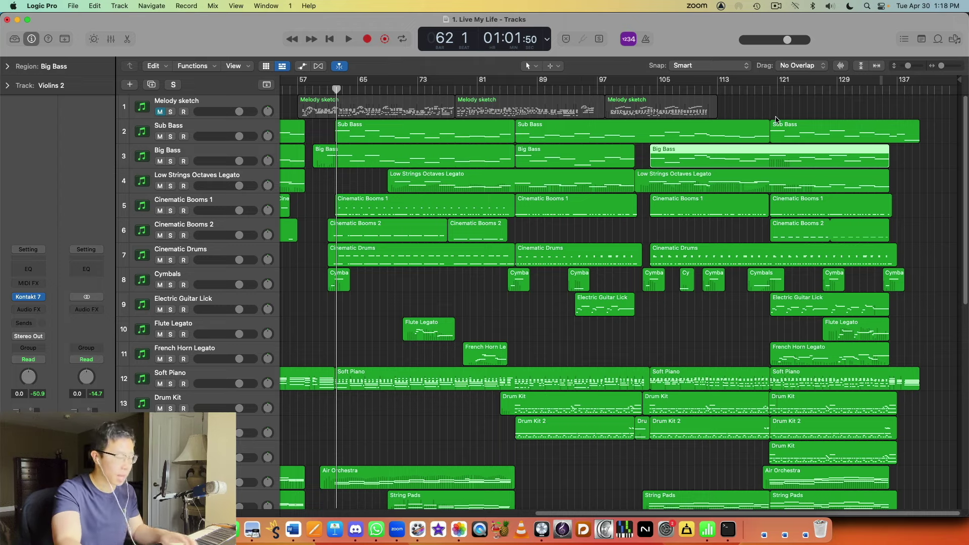
{"action": "left_click", "coordinate": [767, 108]}
- Set the playback position to bar 119 in the ruler
{"action": "scroll", "coordinate": [784, 124], "scroll_direction": "left", "scroll_amount": 5}
{"action": "scroll", "coordinate": [787, 128], "scroll_direction": "left", "scroll_amount": 5}
{"action": "scroll", "coordinate": [788, 128], "scroll_direction": "right", "scroll_amount": 5}
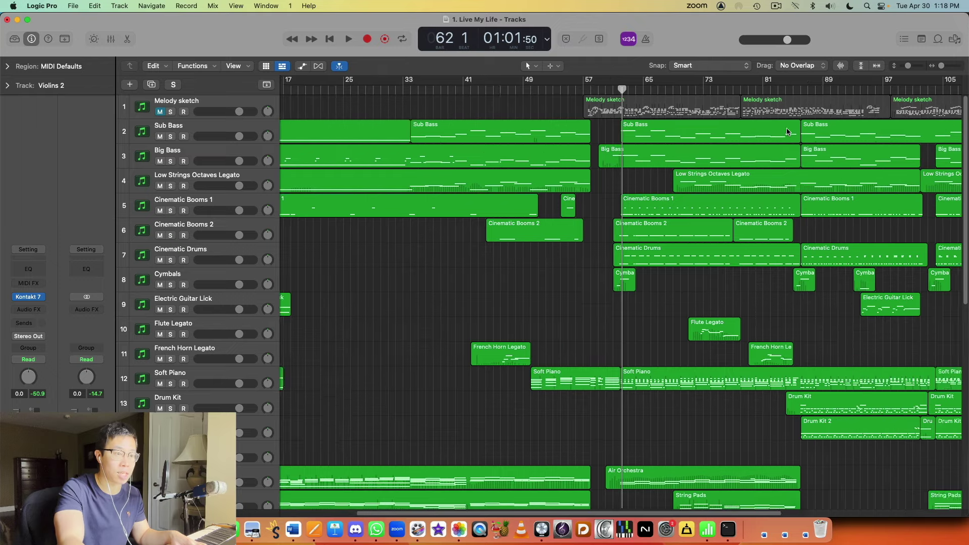
{"action": "scroll", "coordinate": [789, 128], "scroll_direction": "right", "scroll_amount": 5}
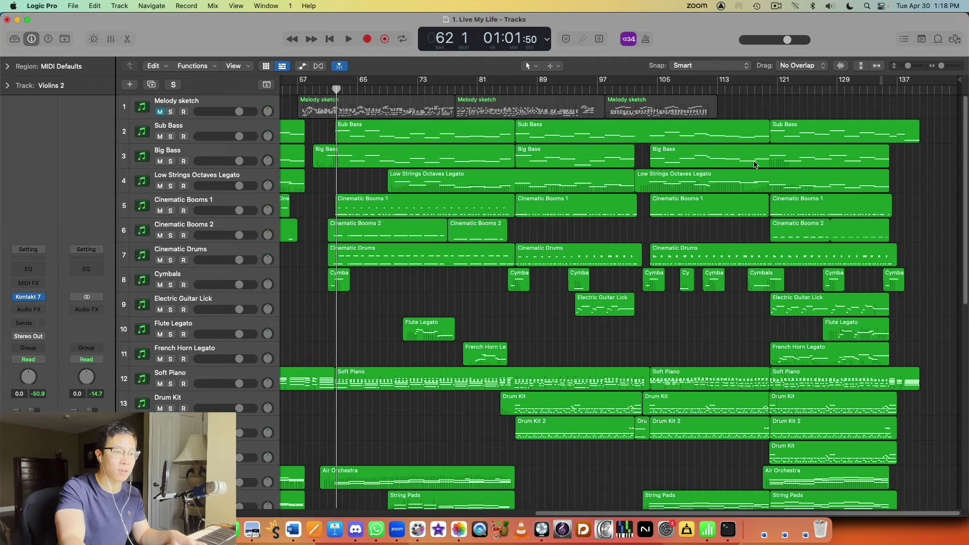
{"action": "scroll", "coordinate": [673, 148], "scroll_direction": "left", "scroll_amount": 2}
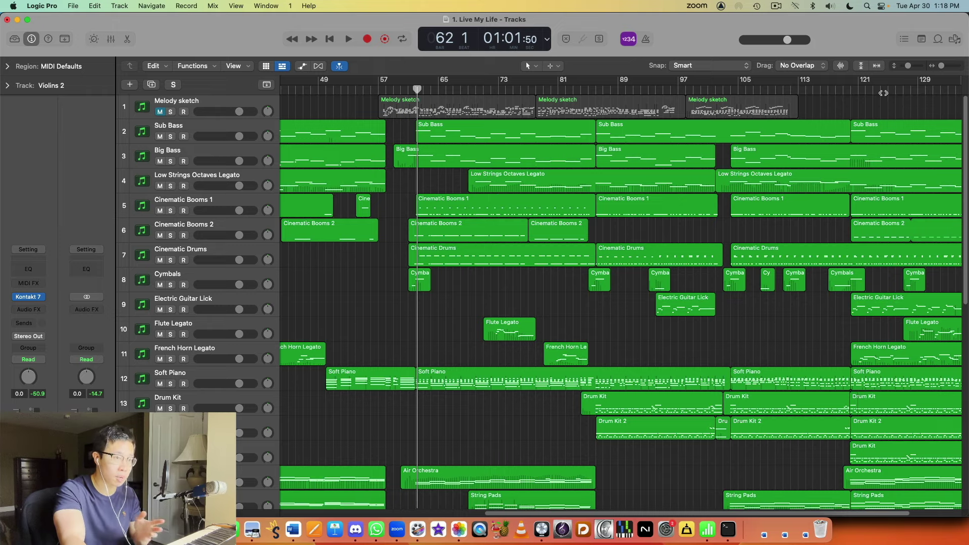
{"action": "scroll", "coordinate": [772, 191], "scroll_direction": "down", "scroll_amount": 3}
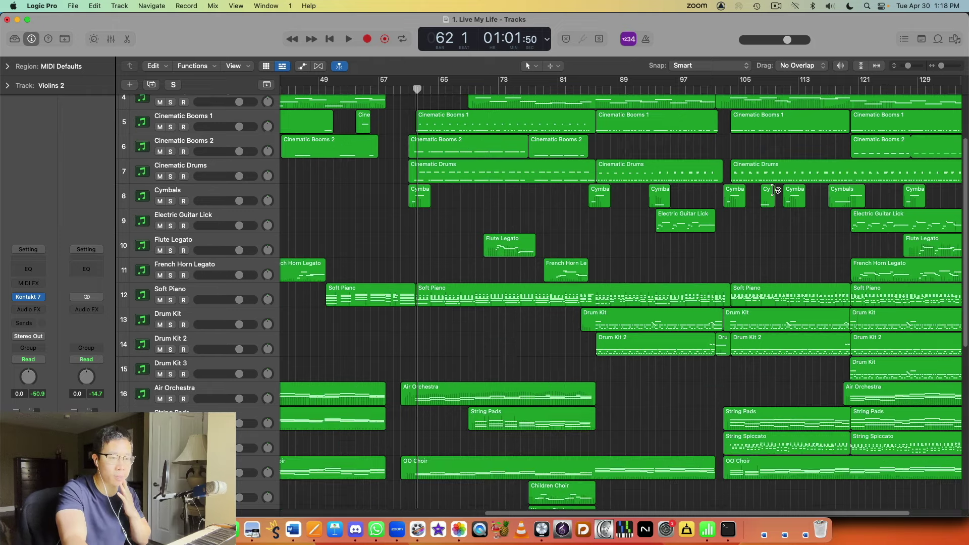
{"action": "scroll", "coordinate": [772, 191], "scroll_direction": "down", "scroll_amount": 2}
{"action": "scroll", "coordinate": [774, 190], "scroll_direction": "down", "scroll_amount": 2}
{"action": "scroll", "coordinate": [777, 189], "scroll_direction": "down", "scroll_amount": 4}
{"action": "scroll", "coordinate": [780, 187], "scroll_direction": "down", "scroll_amount": 3}
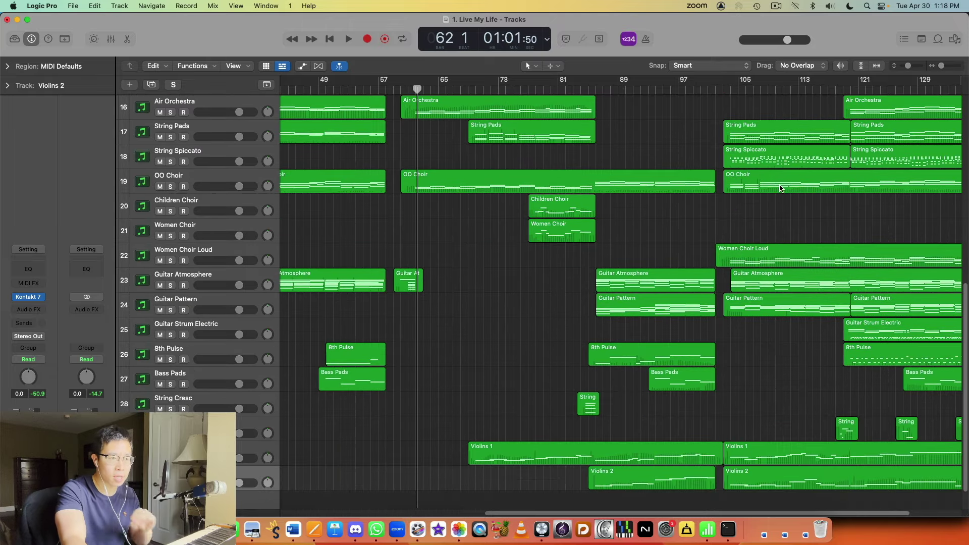
{"action": "scroll", "coordinate": [772, 182], "scroll_direction": "right", "scroll_amount": 5}
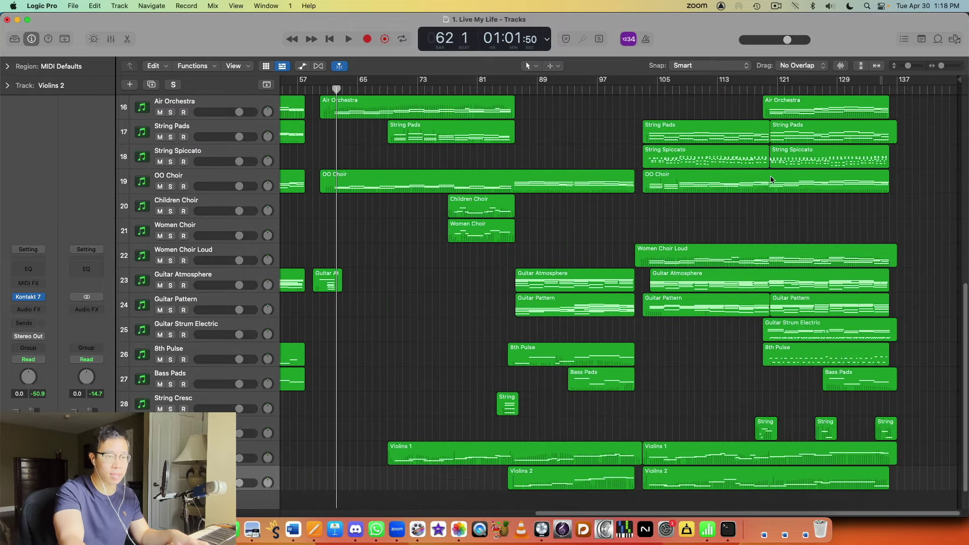
{"action": "left_click", "coordinate": [765, 90]}
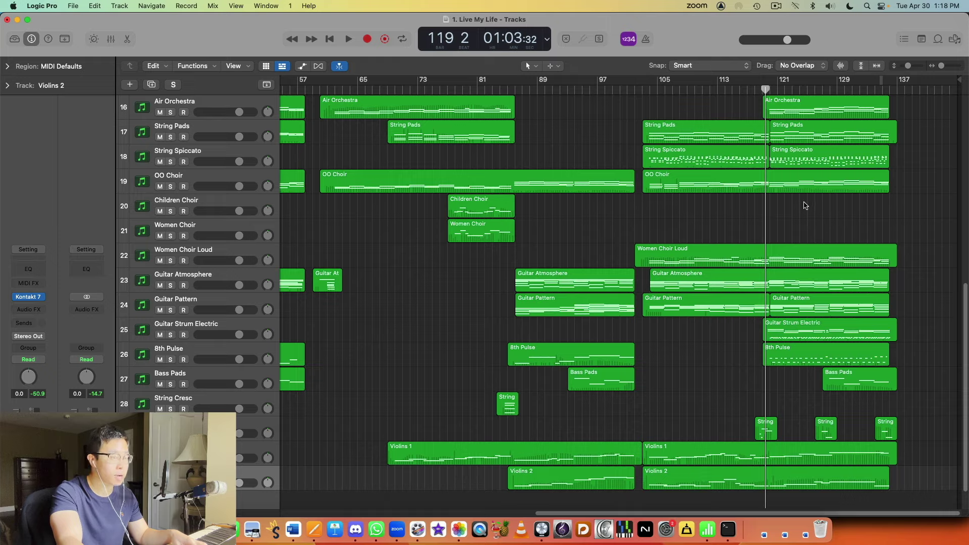
- Scroll through the tracks to review the final-chorus parts at bar 119
{"action": "scroll", "coordinate": [827, 214], "scroll_direction": "down", "scroll_amount": 1}
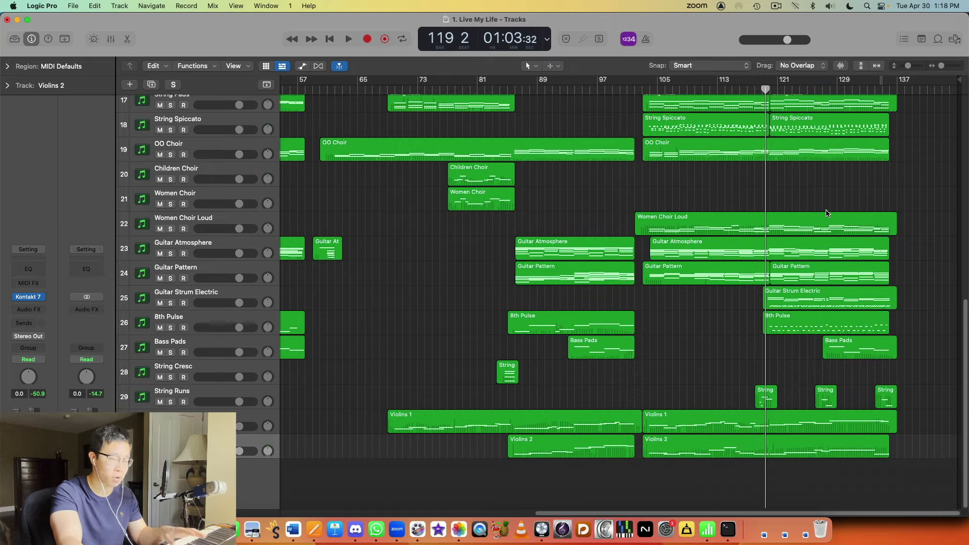
{"action": "scroll", "coordinate": [822, 194], "scroll_direction": "up", "scroll_amount": 5}
{"action": "scroll", "coordinate": [827, 196], "scroll_direction": "up", "scroll_amount": 3}
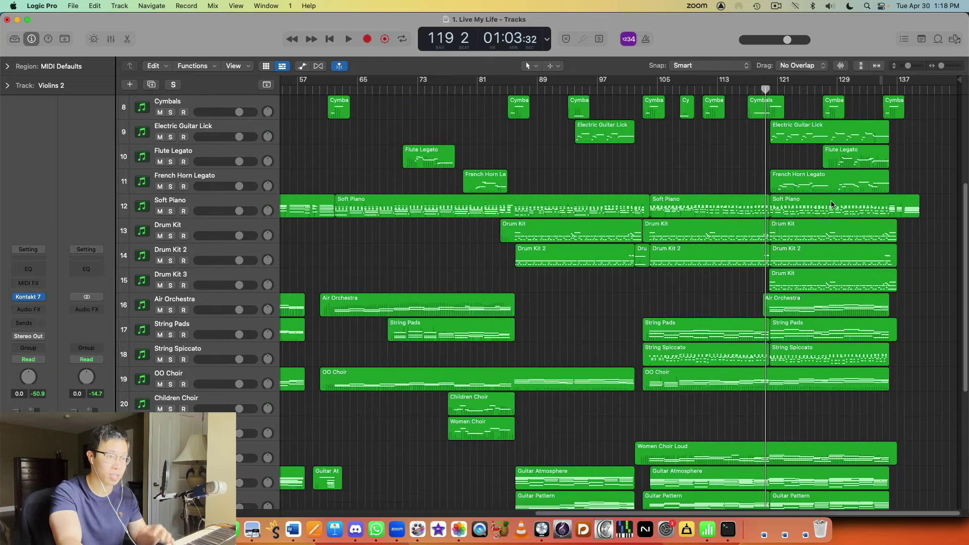
{"action": "scroll", "coordinate": [830, 201], "scroll_direction": "up", "scroll_amount": 3}
{"action": "scroll", "coordinate": [832, 205], "scroll_direction": "up", "scroll_amount": 3}
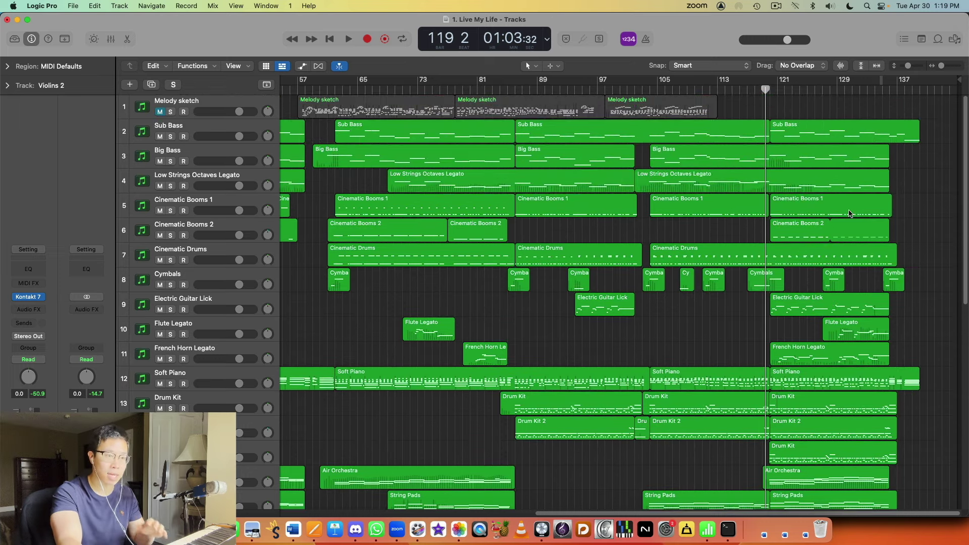
{"action": "scroll", "coordinate": [855, 230], "scroll_direction": "down", "scroll_amount": 5}
{"action": "scroll", "coordinate": [855, 230], "scroll_direction": "down", "scroll_amount": 4}
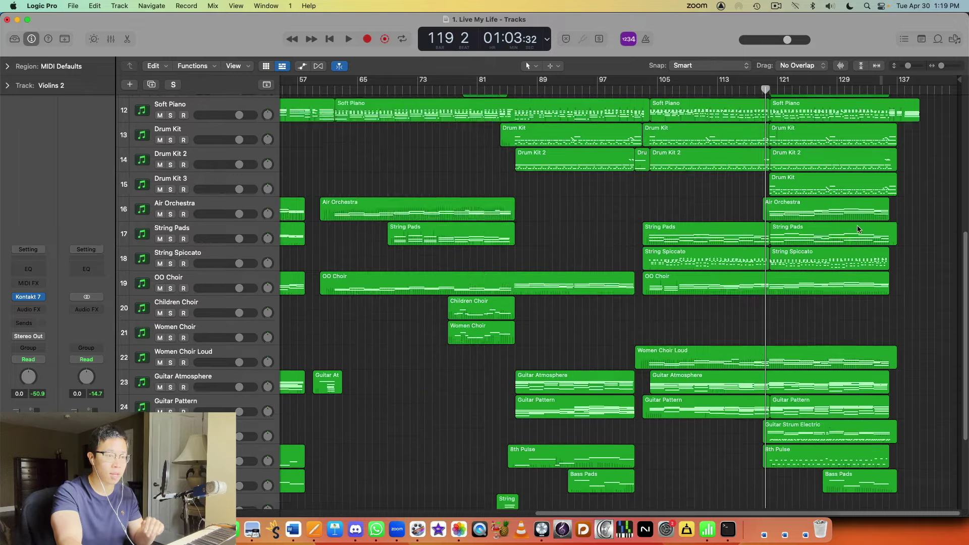
{"action": "scroll", "coordinate": [856, 225], "scroll_direction": "down", "scroll_amount": 4}
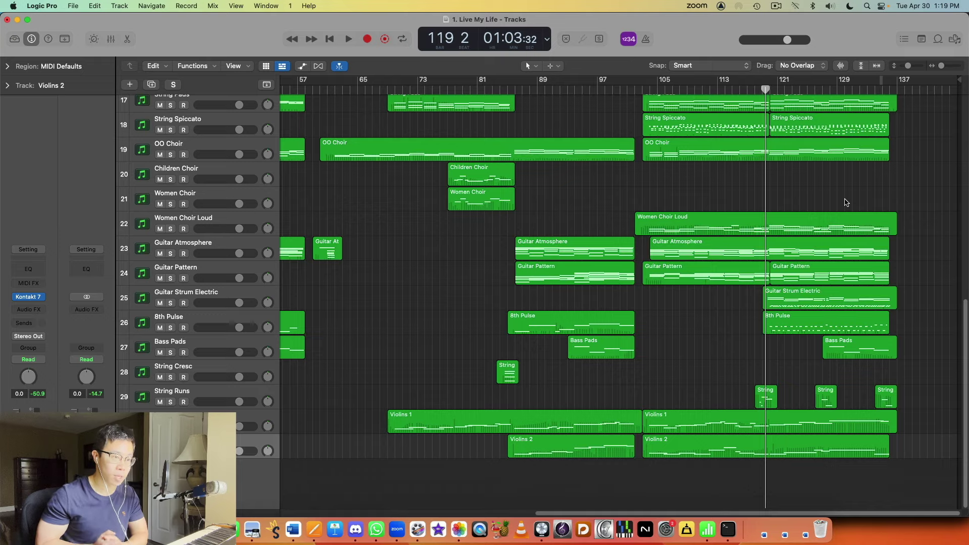
{"action": "scroll", "coordinate": [861, 196], "scroll_direction": "up", "scroll_amount": 10}
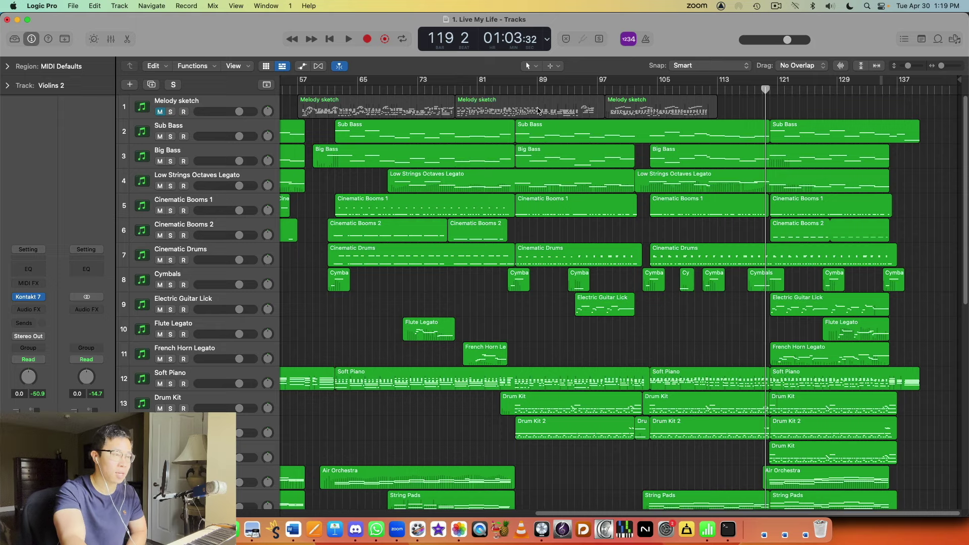
- Drag the playhead in the ruler back to roughly bar 83, landing at bar 84
{"action": "left_click_drag", "start_coordinate": [496, 89], "coordinate": [494, 88]}
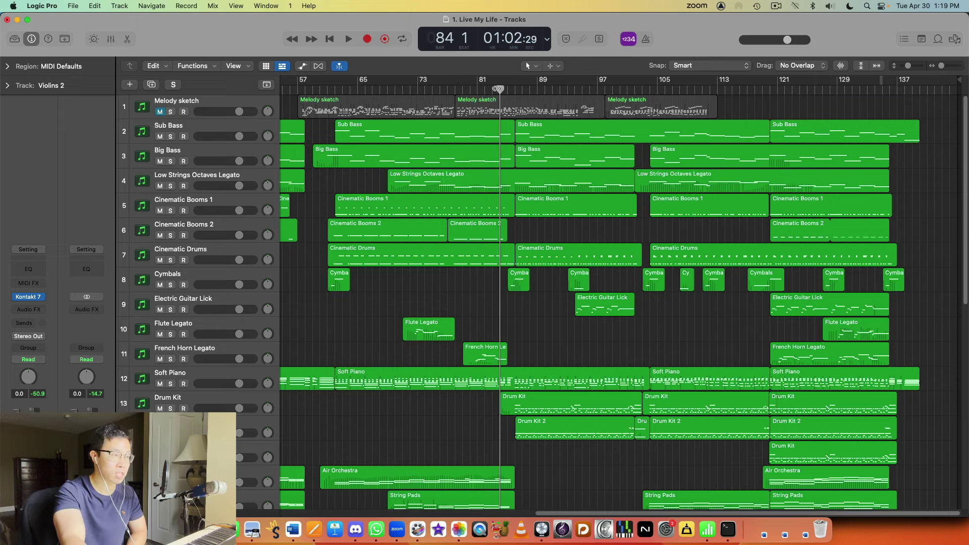